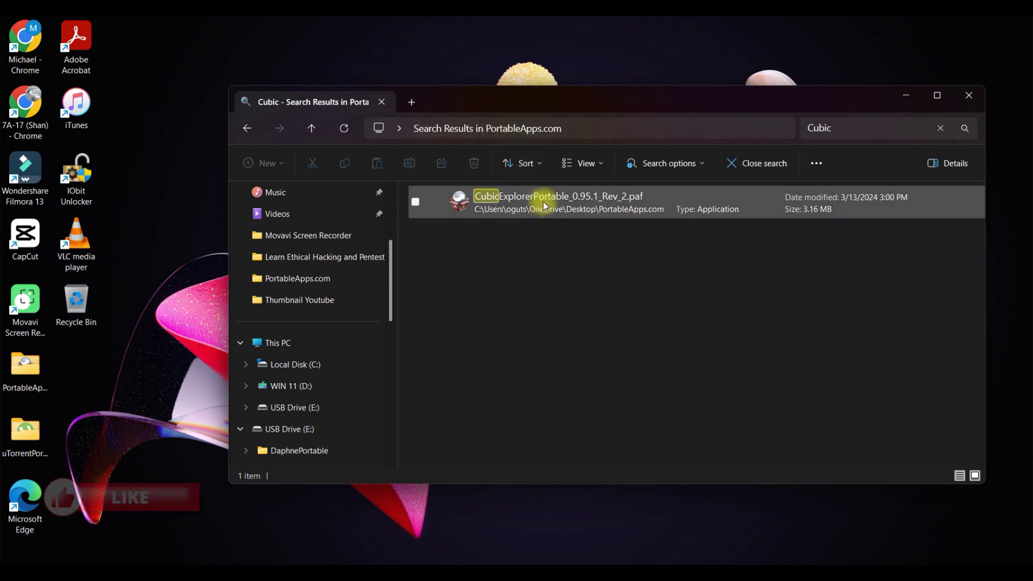
Run the CubicExplorerPortable_0.95.1_Rev_2.paf installer in English and proceed to the install location page.
left_click(537, 203)
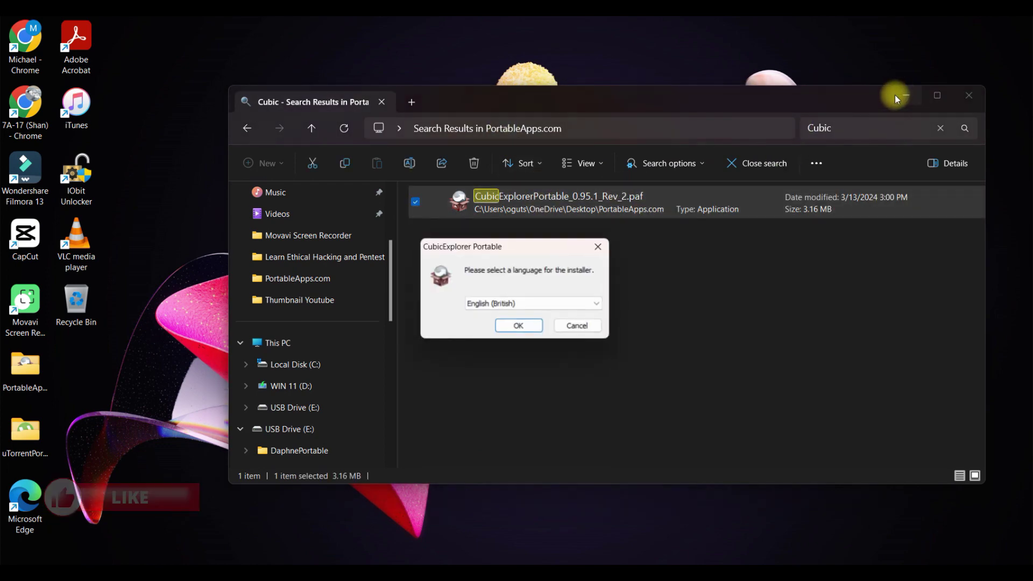
left_click(908, 94)
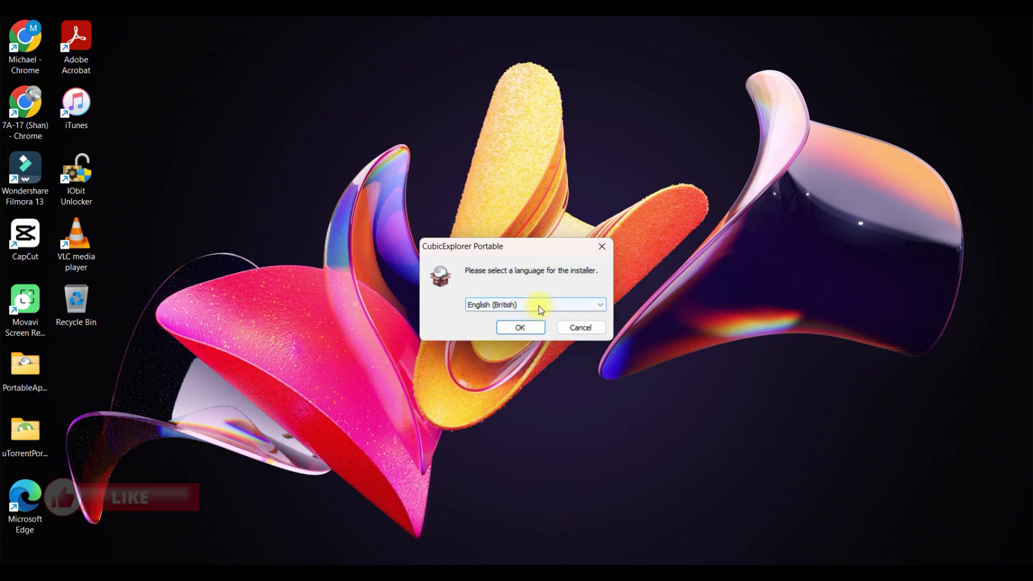
left_click(538, 305)
left_click(603, 318)
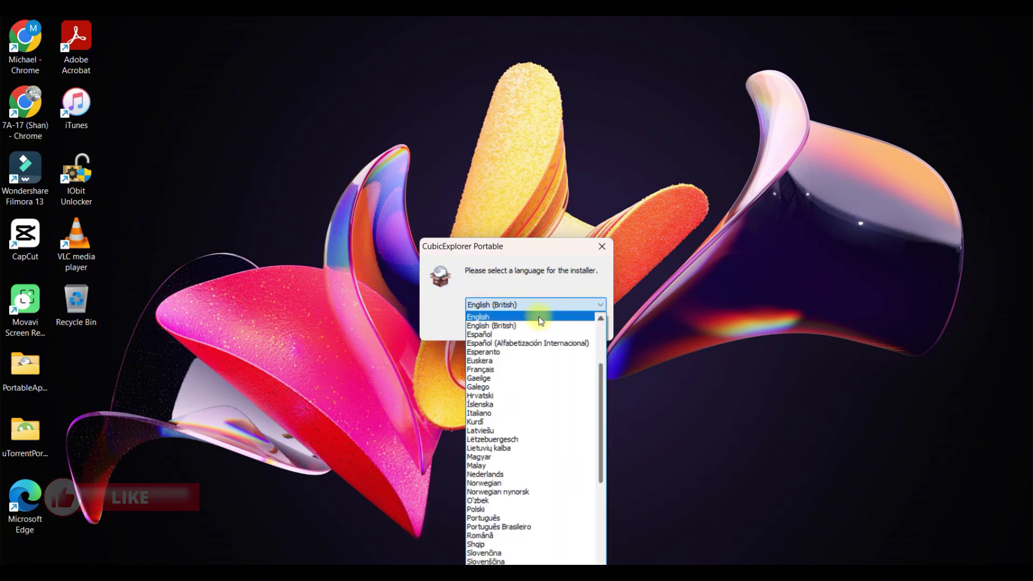
left_click(538, 316)
left_click(514, 327)
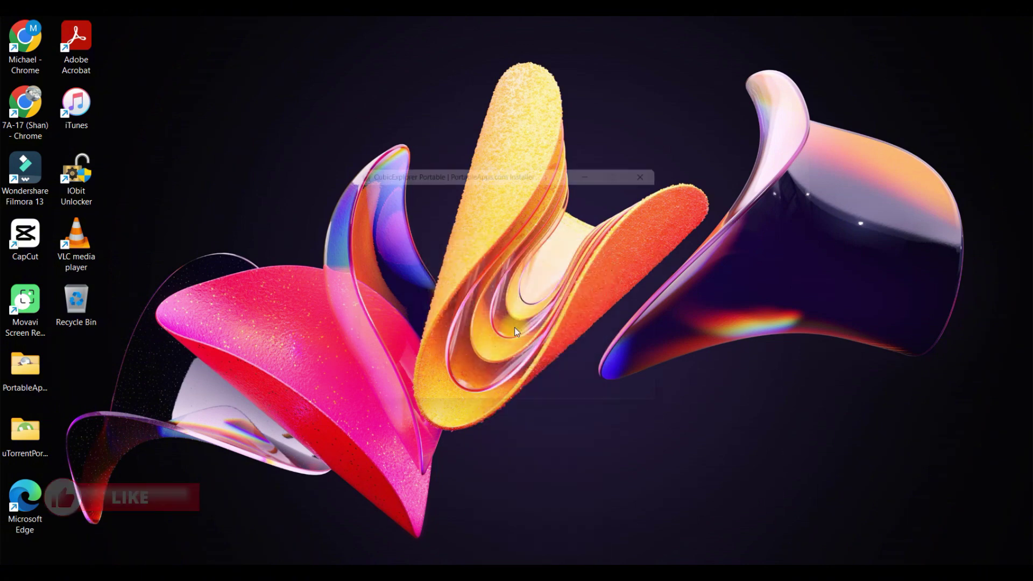
left_click(595, 404)
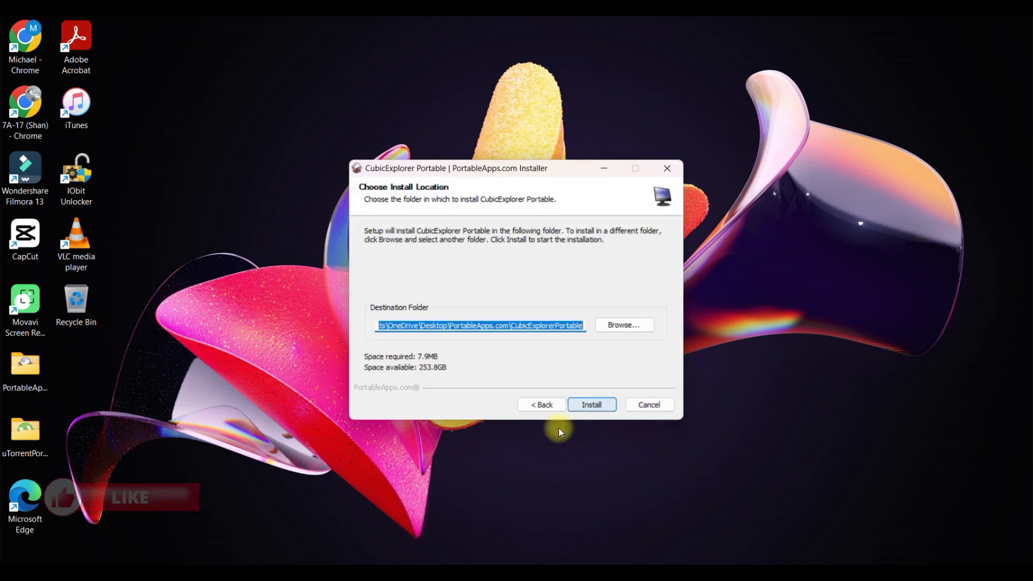
Install CubicExplorer Portable to USB Drive (E:) and finish the setup without running the program.
left_click(608, 323)
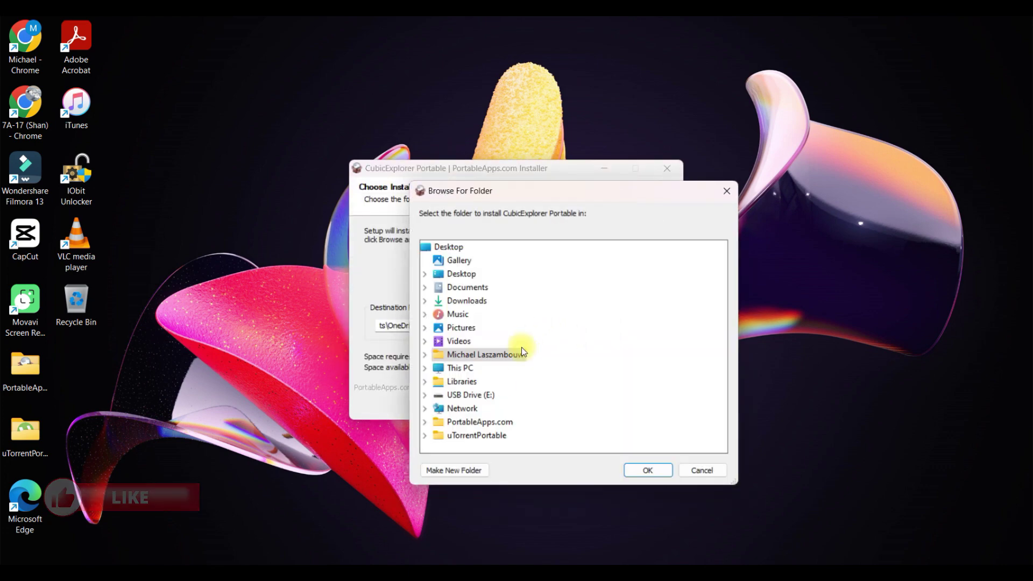
left_click(487, 382)
left_click(440, 368)
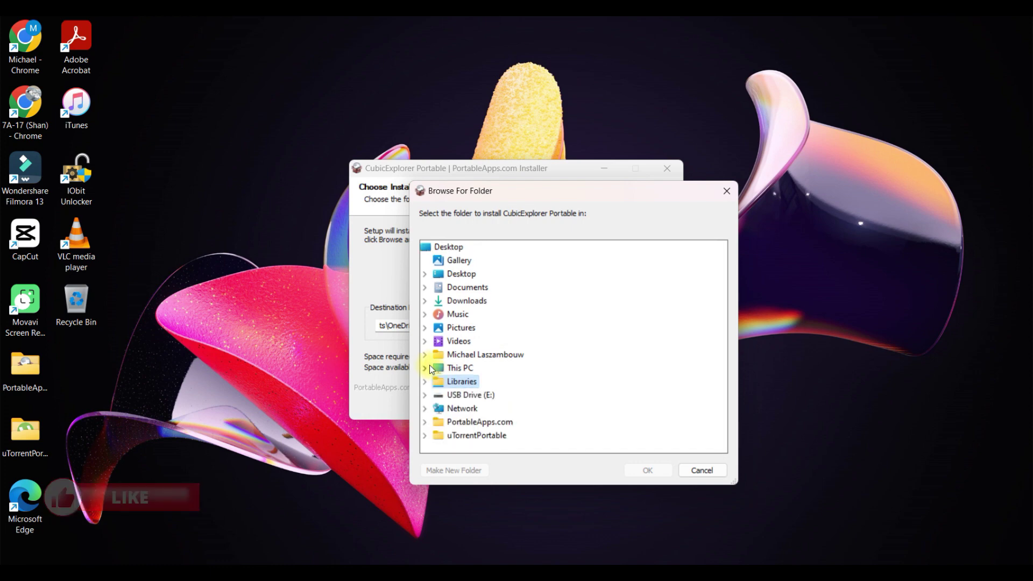
left_click(469, 395)
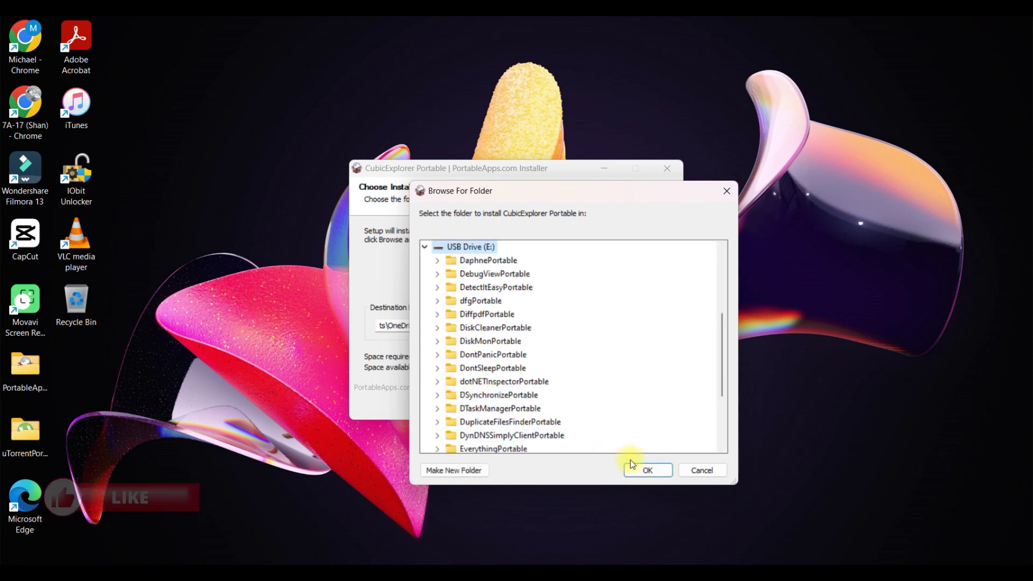
left_click(640, 469)
left_click(587, 405)
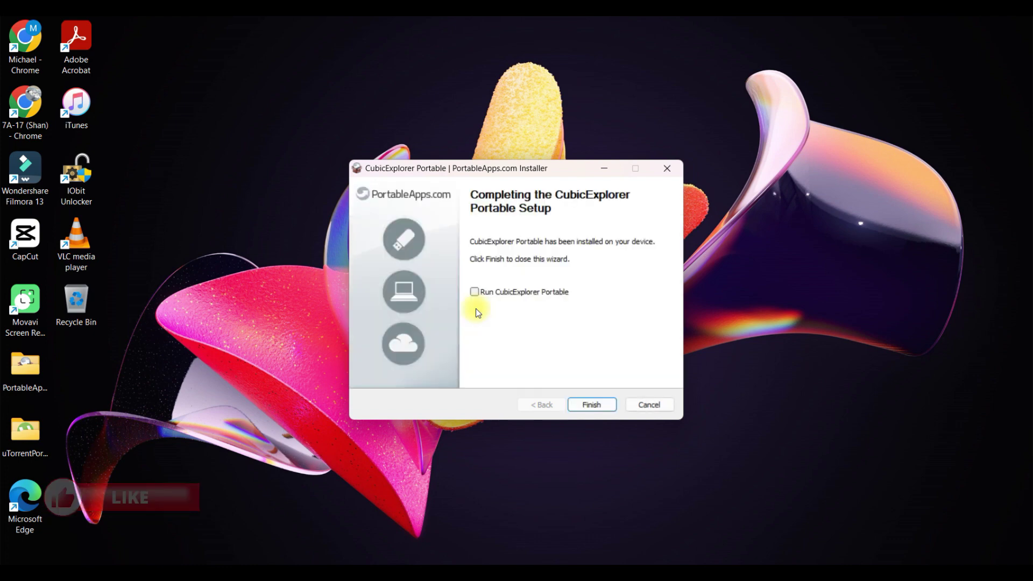
left_click(590, 404)
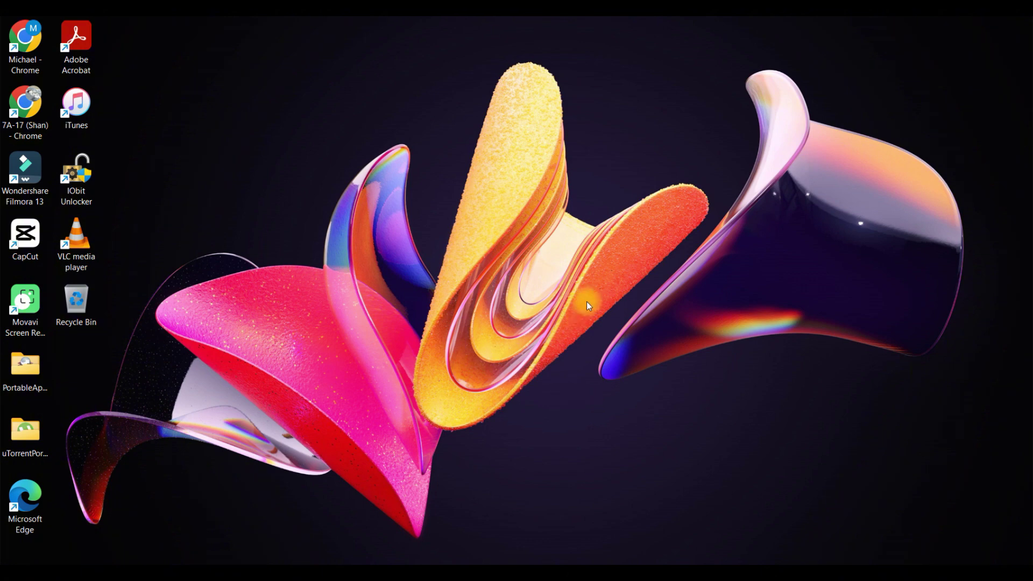
Launch CubicExplorerPortable from its folder on USB Drive (E:), minimize File Explorer and maximize the CubicExplorer window.
mouse_move(594, 562)
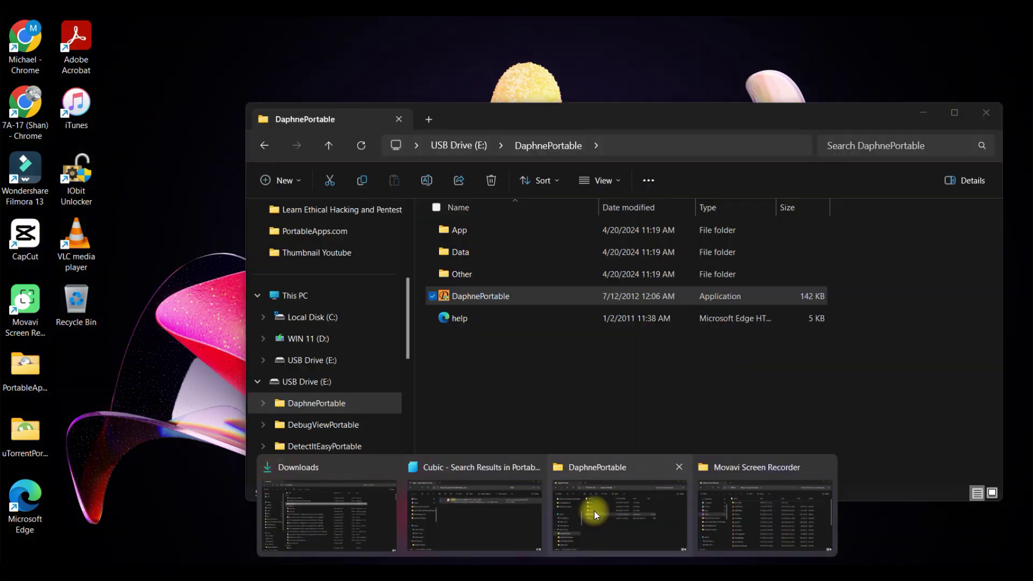
left_click(594, 511)
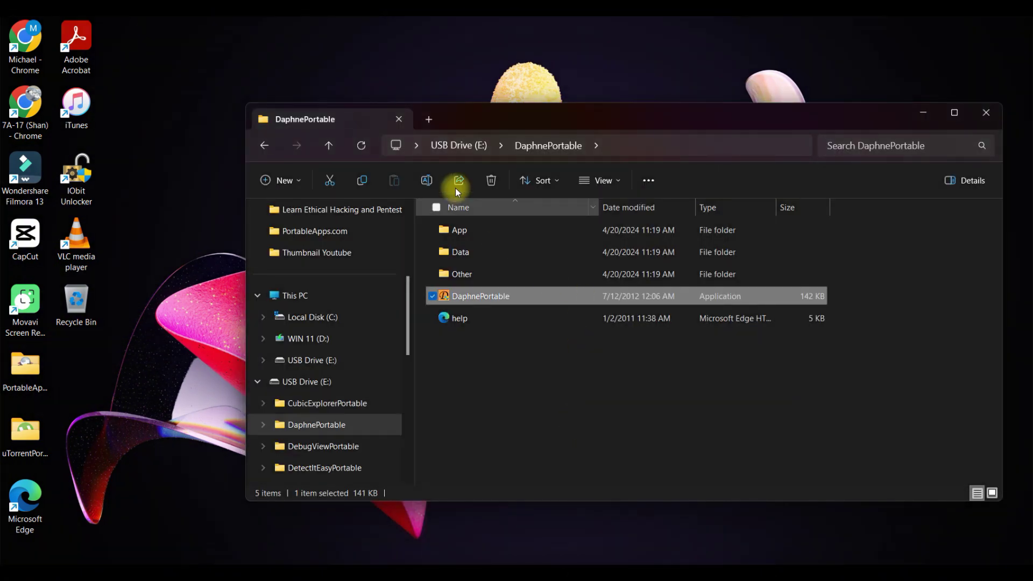
left_click(466, 151)
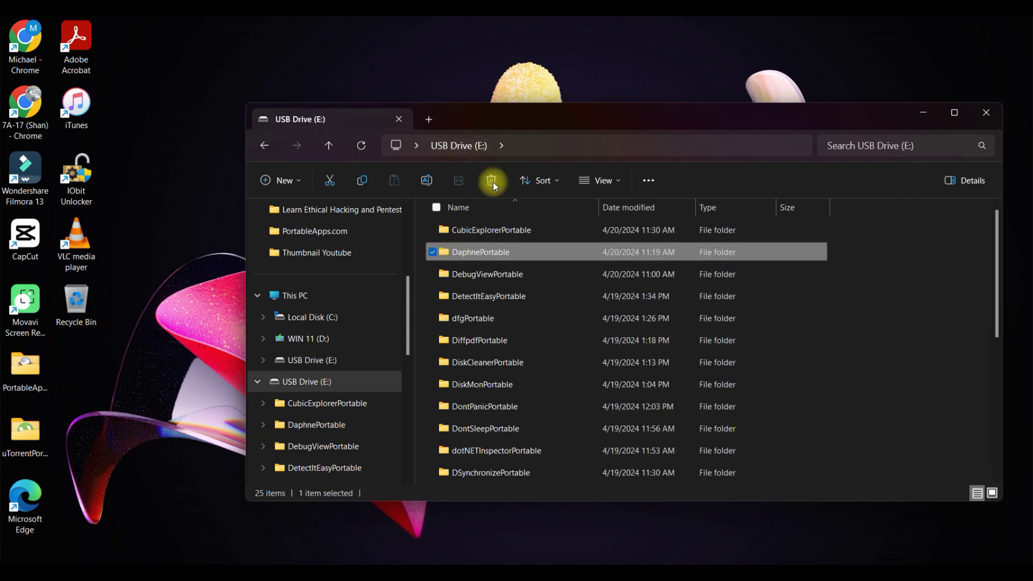
left_click(512, 231)
double_click(511, 228)
left_click(511, 295)
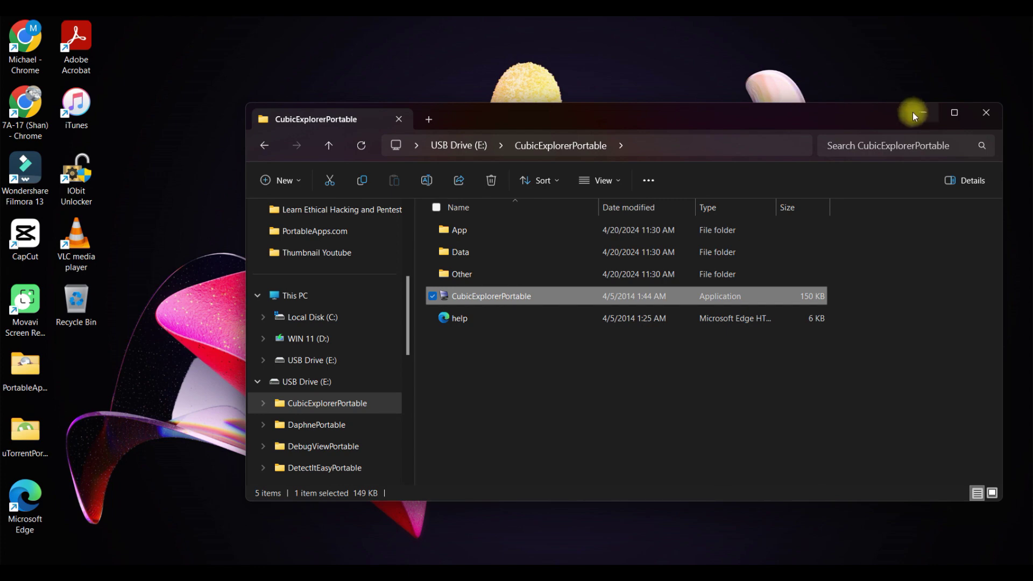
left_click(926, 118)
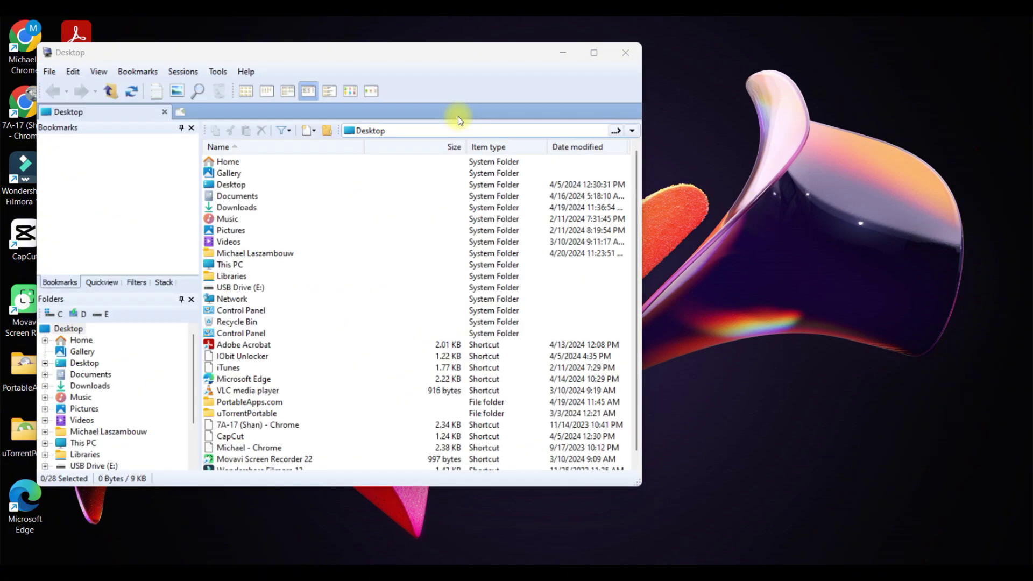
left_click(595, 54)
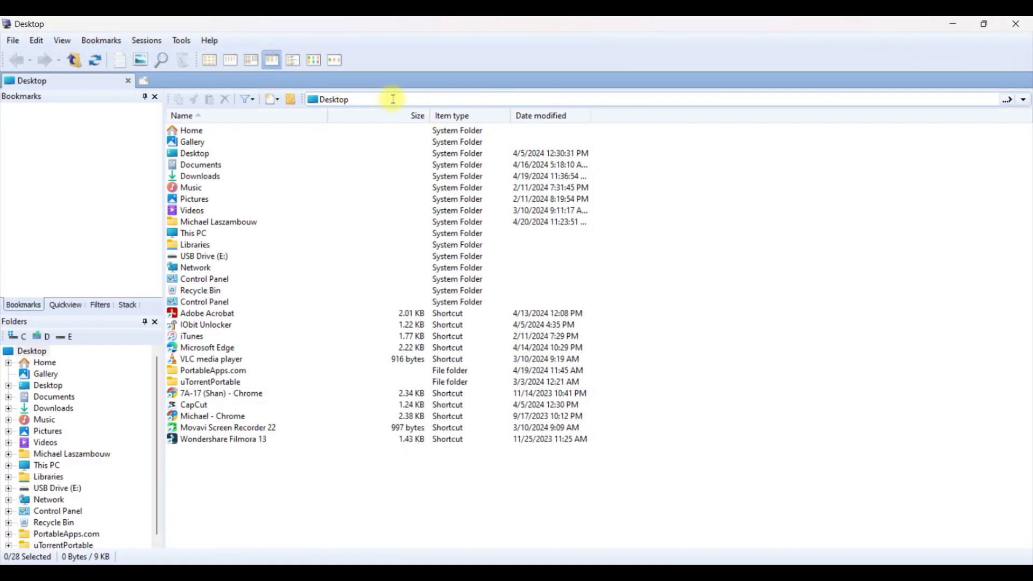
View the folder tree offered by the address bar, then dismiss it.
left_click(1012, 105)
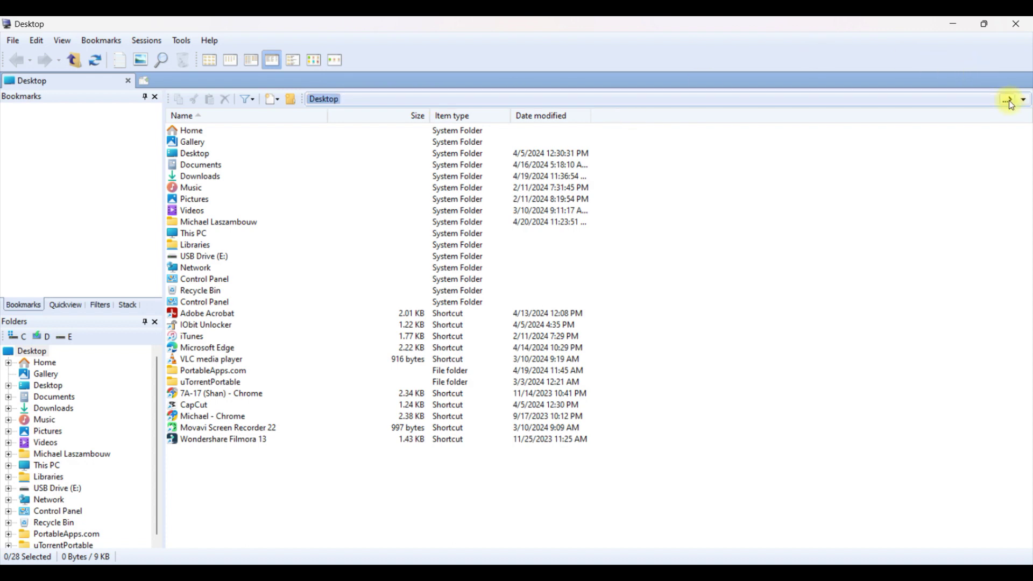
left_click(1027, 102)
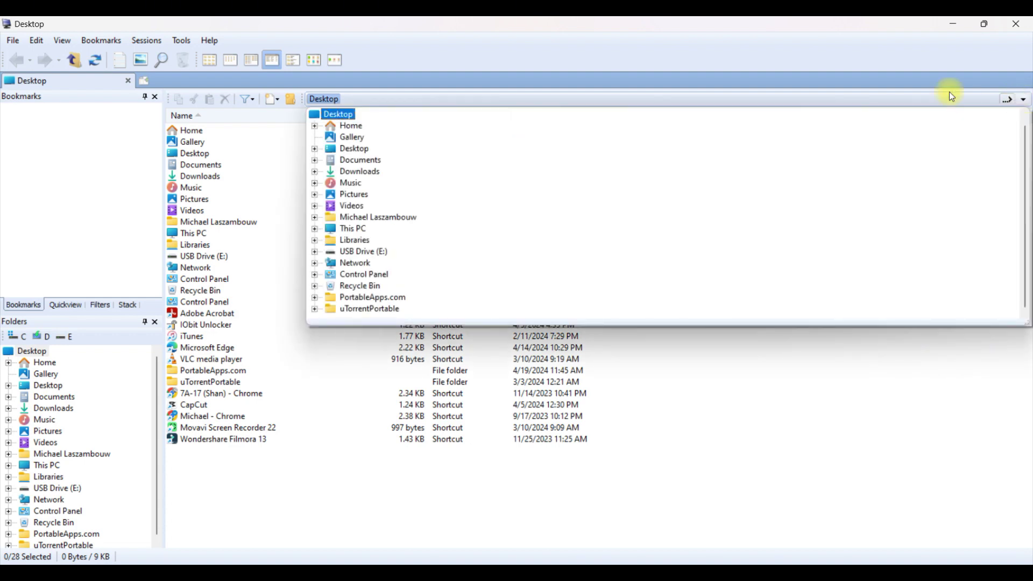
left_click(931, 86)
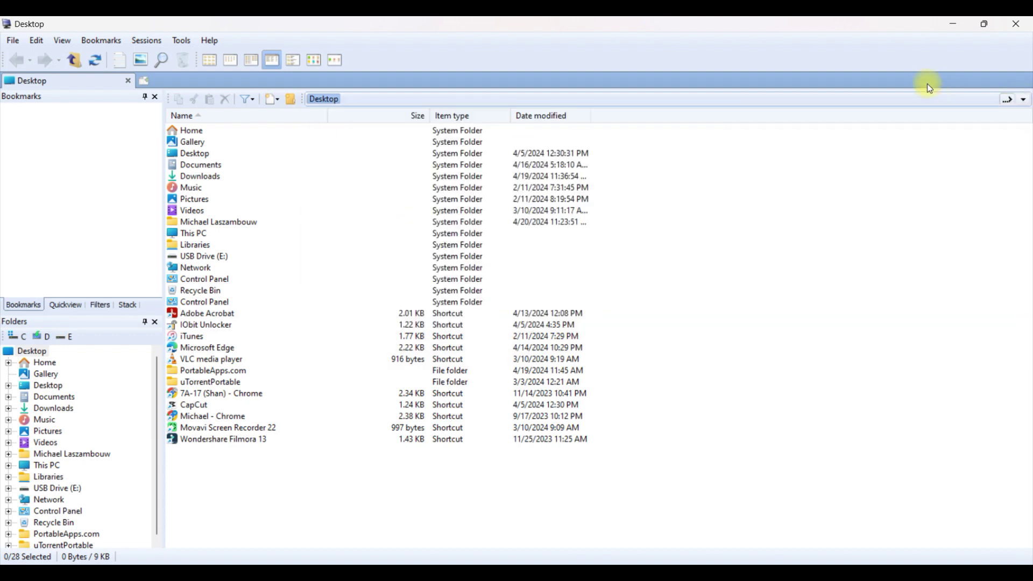
Review the options for creating new items and for filtering the Desktop file list.
left_click(279, 104)
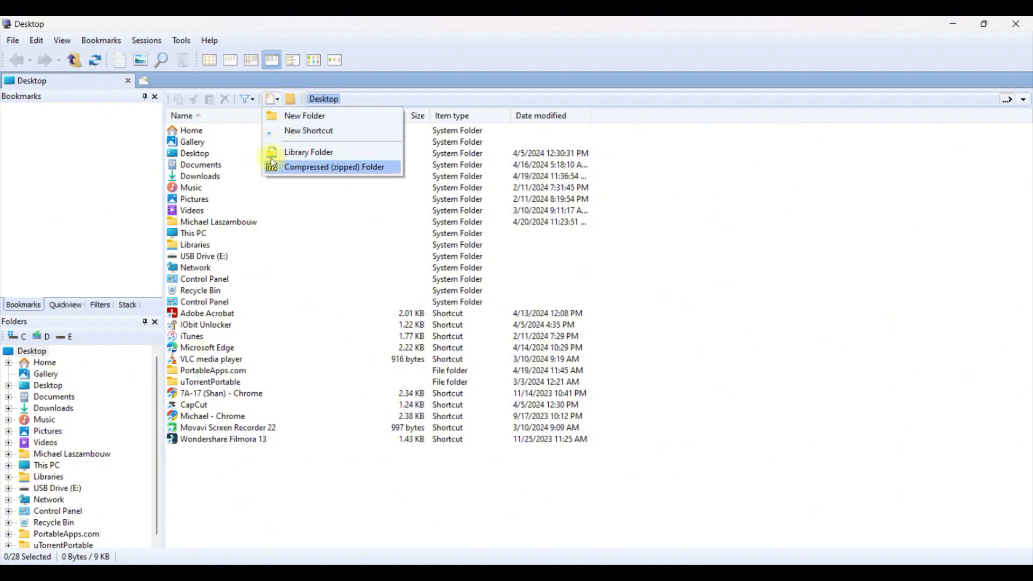
left_click(254, 102)
left_click(254, 102)
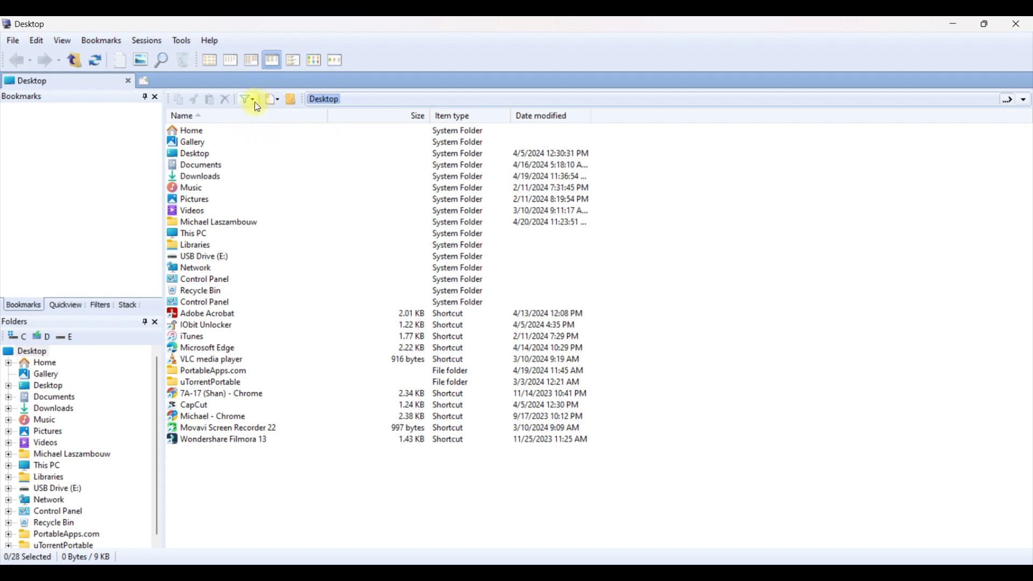
left_click(254, 102)
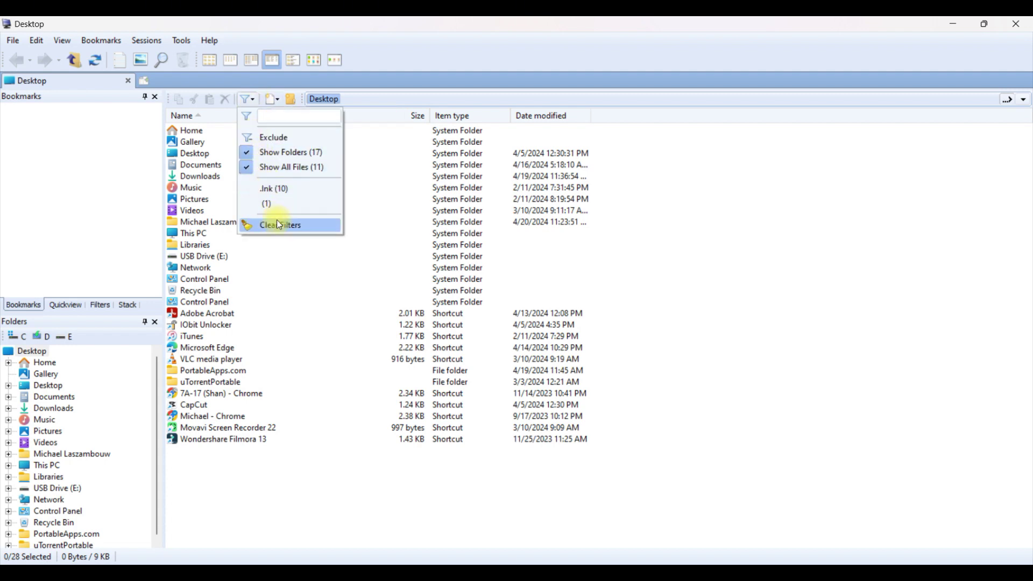
left_click(244, 102)
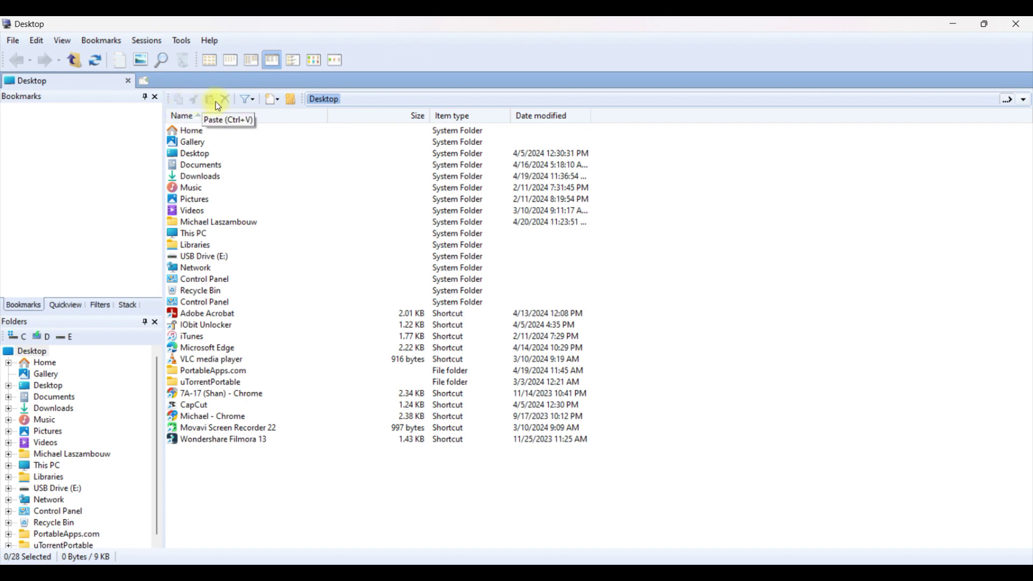
left_click(249, 100)
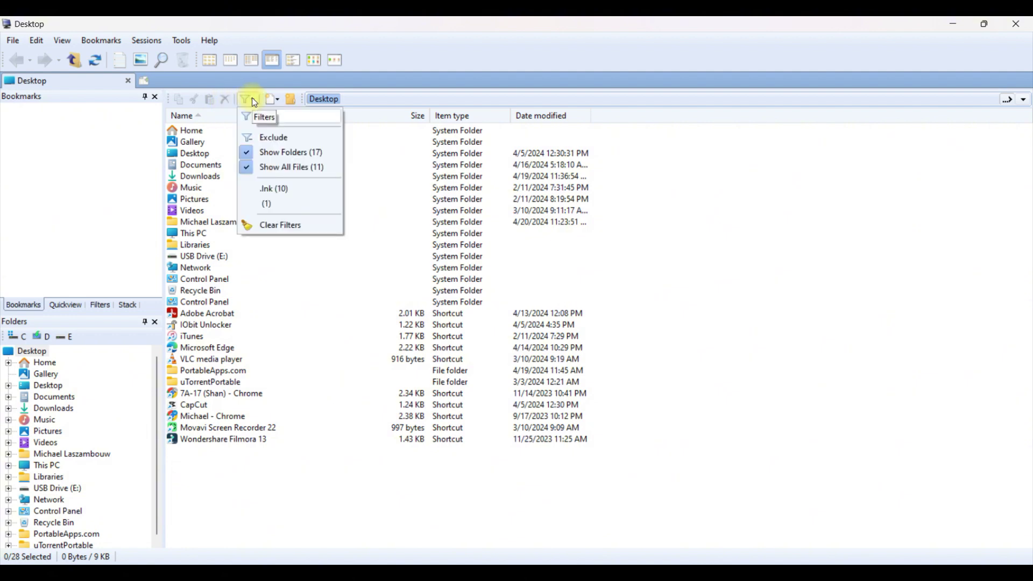
left_click(252, 98)
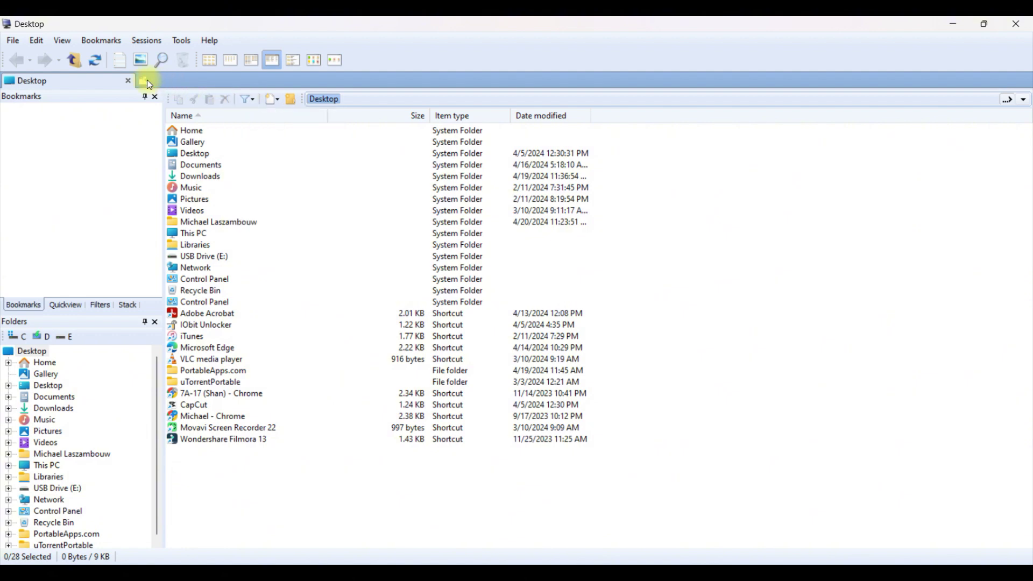
Open a second Desktop tab and close it again.
left_click(147, 81)
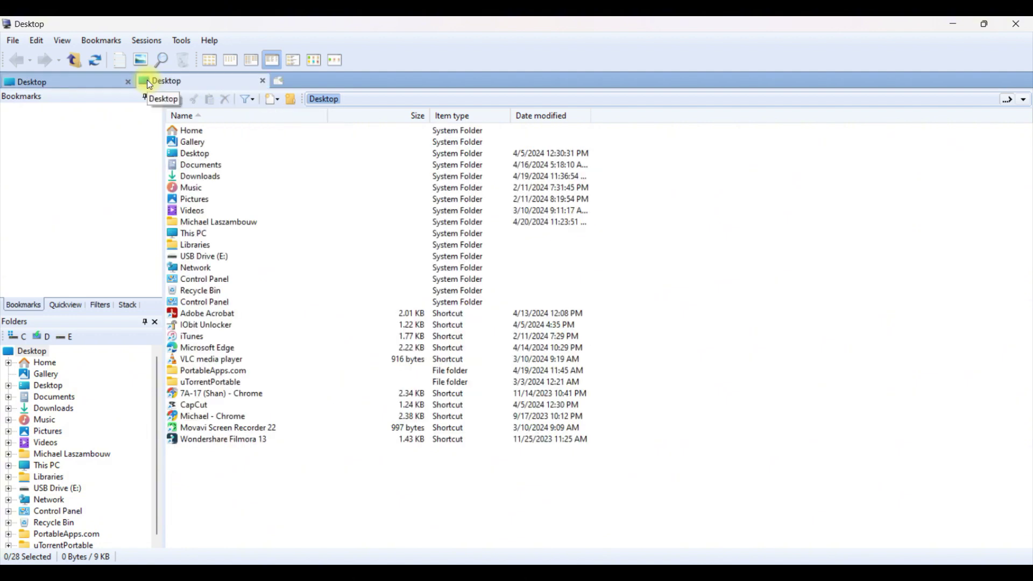
left_click(262, 81)
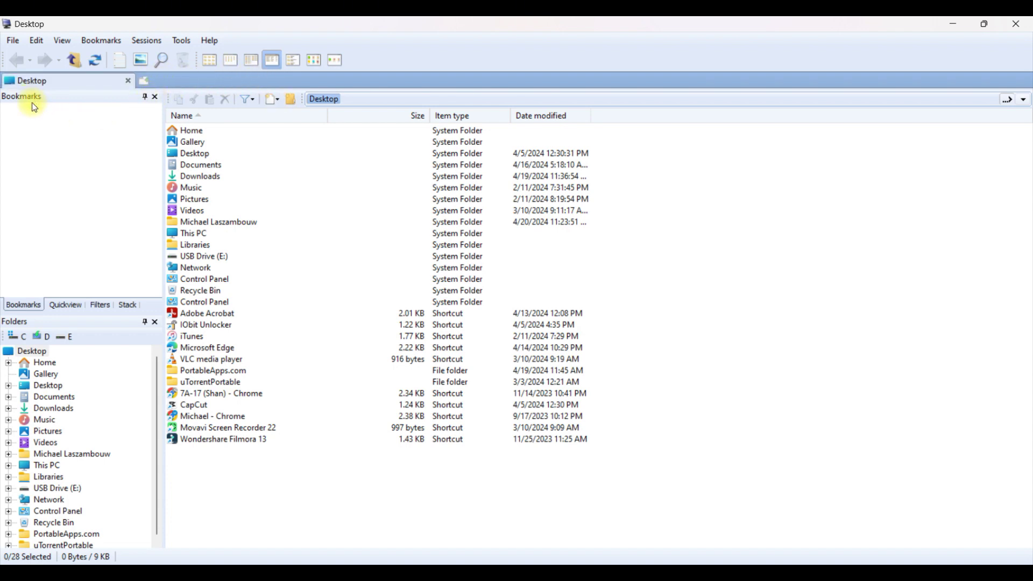
Examine the Quickview, Filters and Stack views, including the open and save options for stacks.
left_click(60, 306)
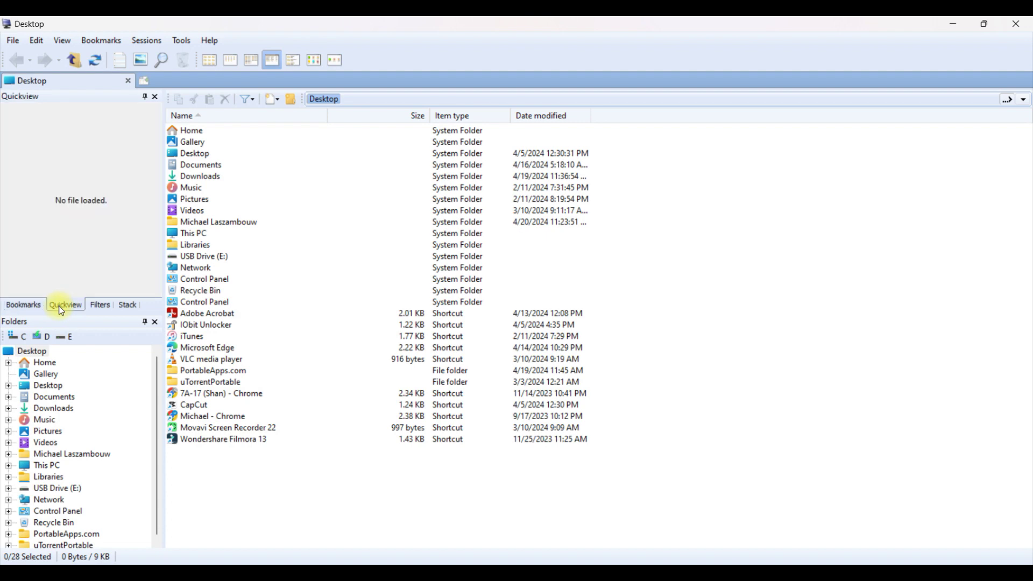
left_click(103, 306)
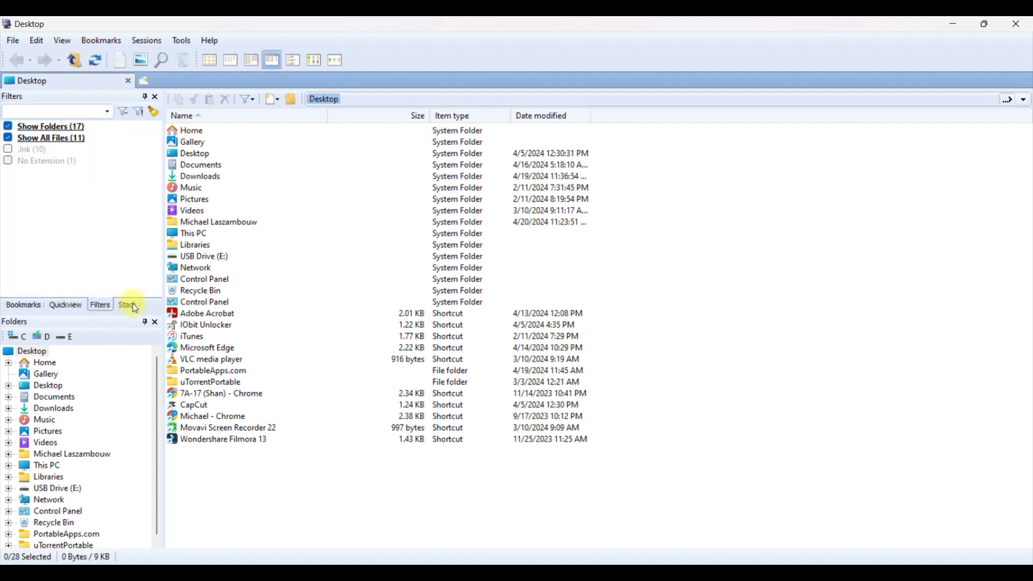
left_click(129, 305)
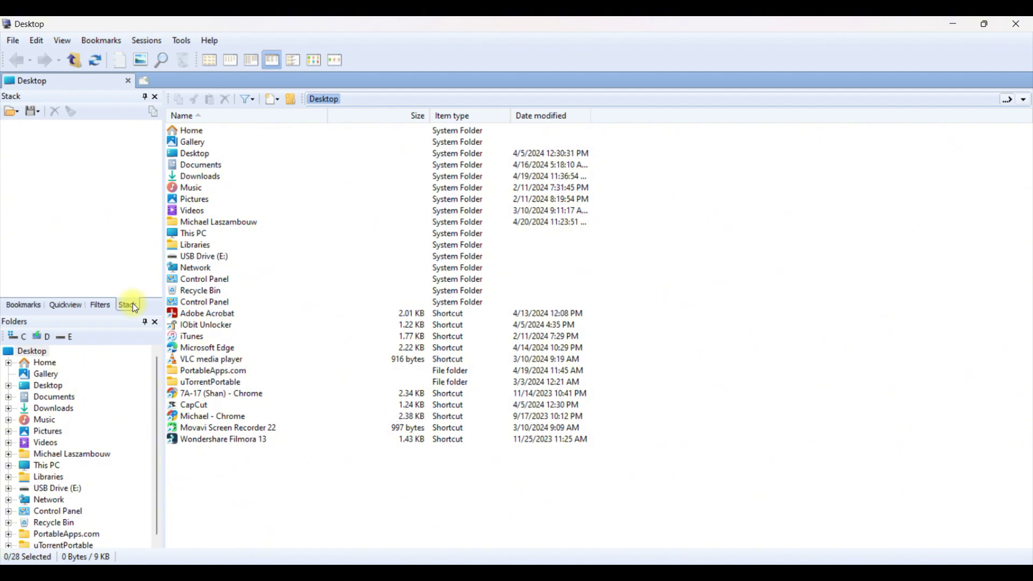
left_click(37, 113)
mouse_move(15, 111)
left_click(20, 114)
left_click(128, 369)
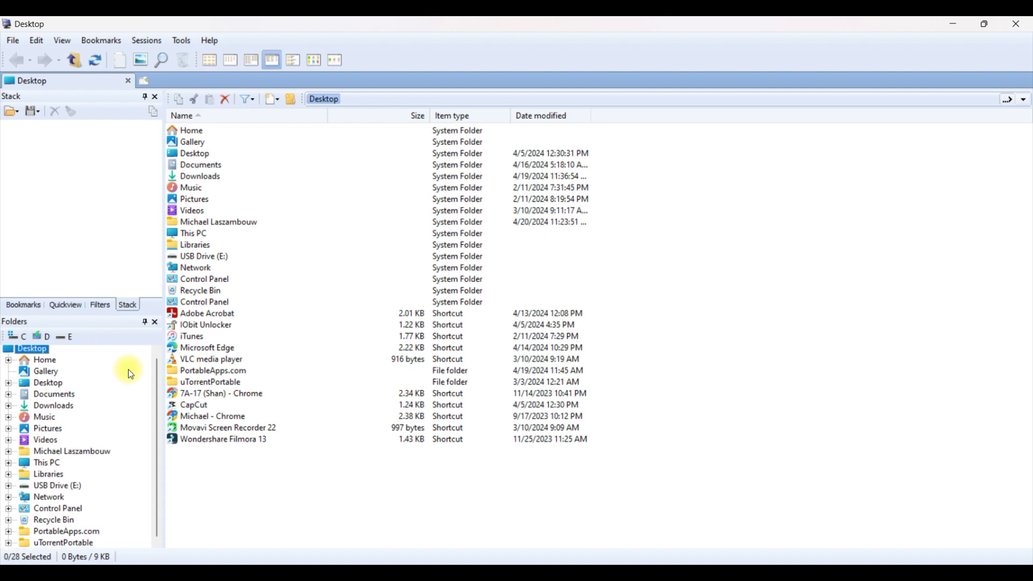
Expand Home in the folder tree and look through its subfolders.
left_click(10, 363)
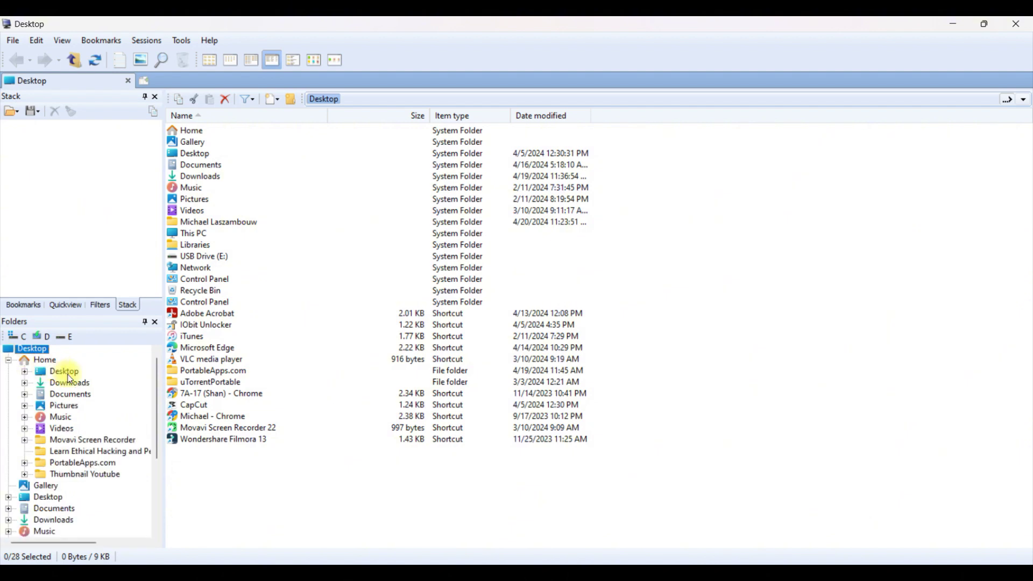
scroll(81, 472, "down", 1)
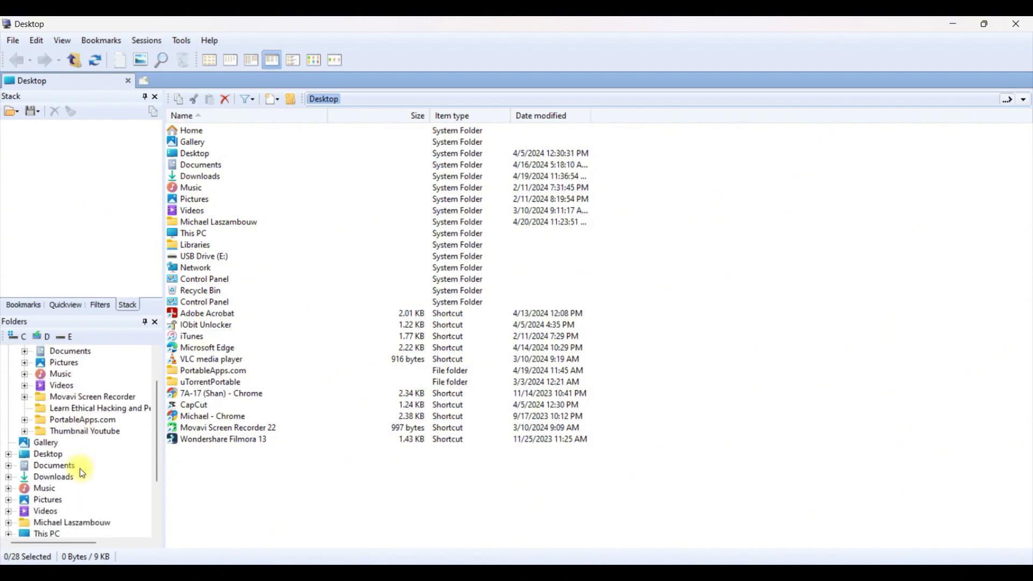
scroll(80, 468, "up", 1)
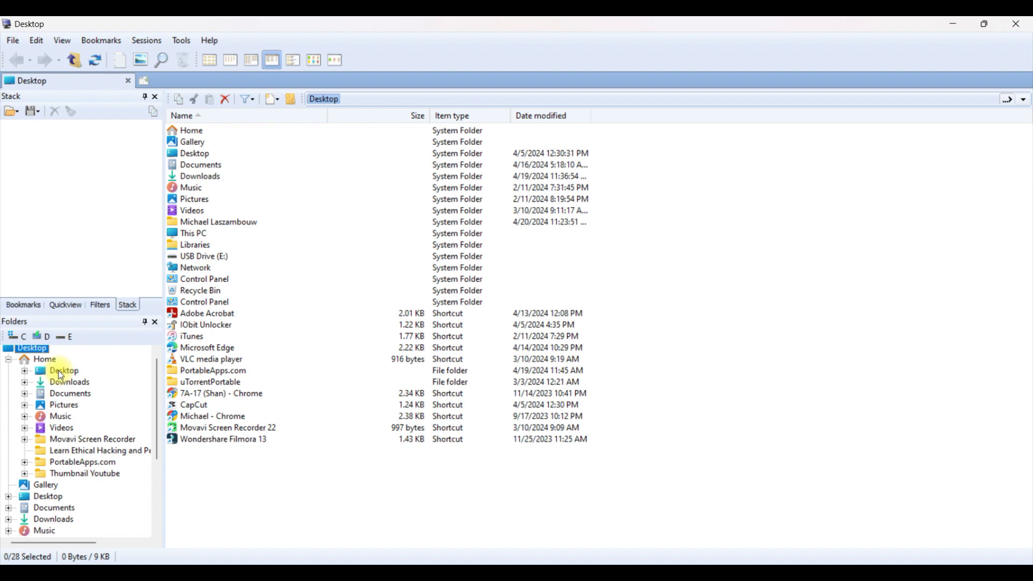
Switch the Desktop file list to the Filmstrip view.
left_click(341, 60)
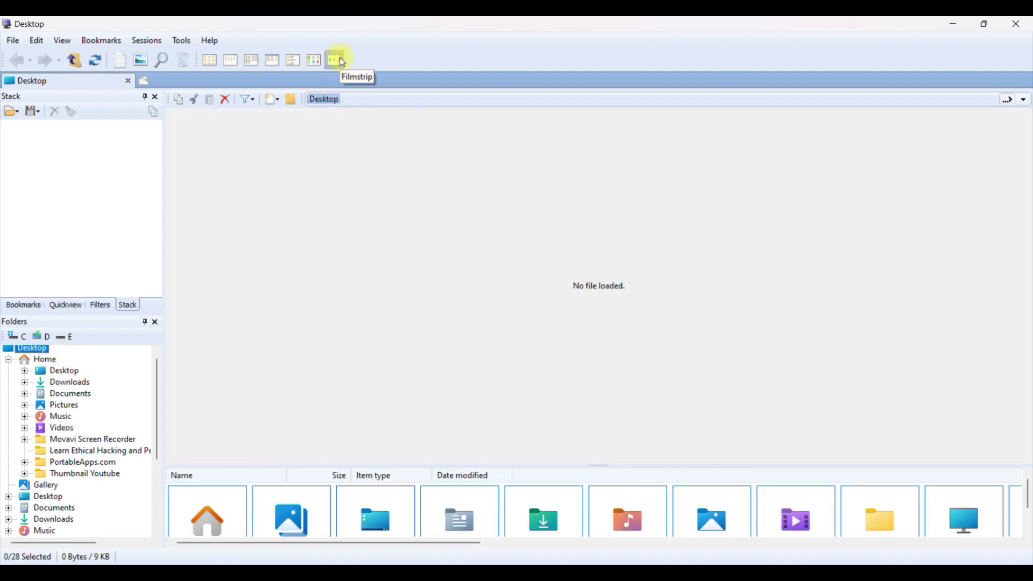
Cycle the Desktop file list through the other view modes, including Thumbnails and List, and end on Large Icons.
left_click(316, 61)
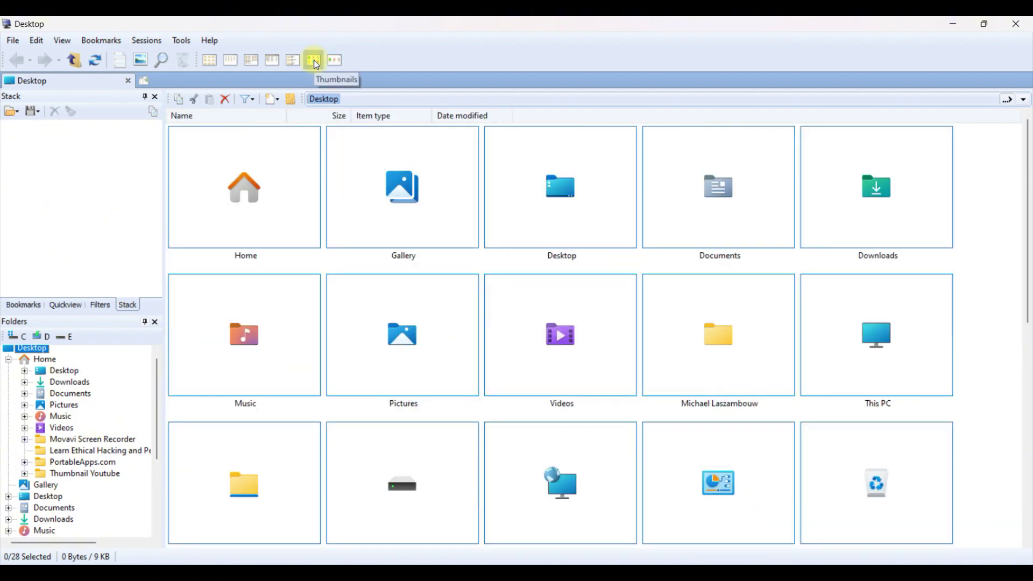
left_click(293, 65)
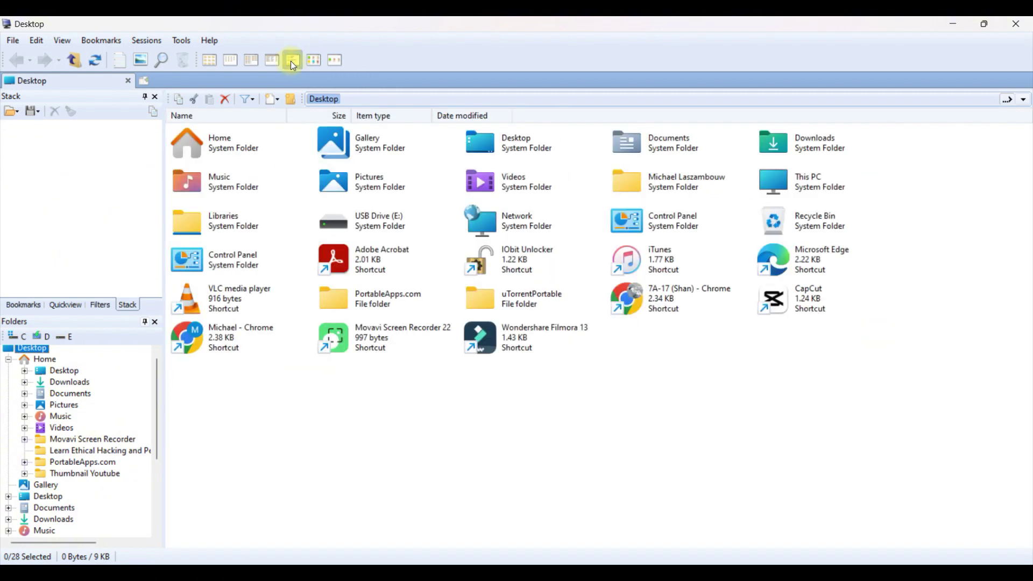
left_click(272, 62)
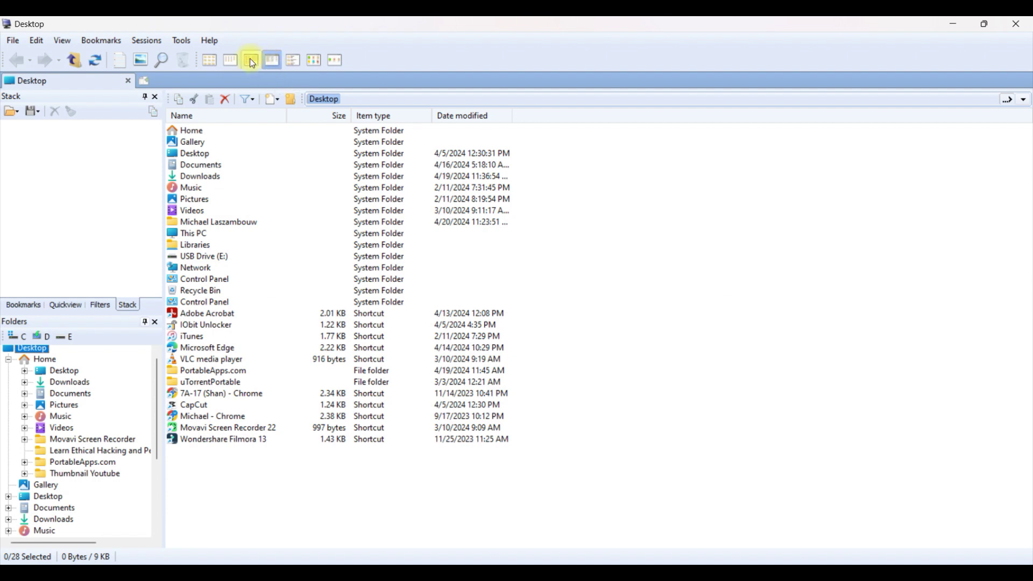
left_click(253, 64)
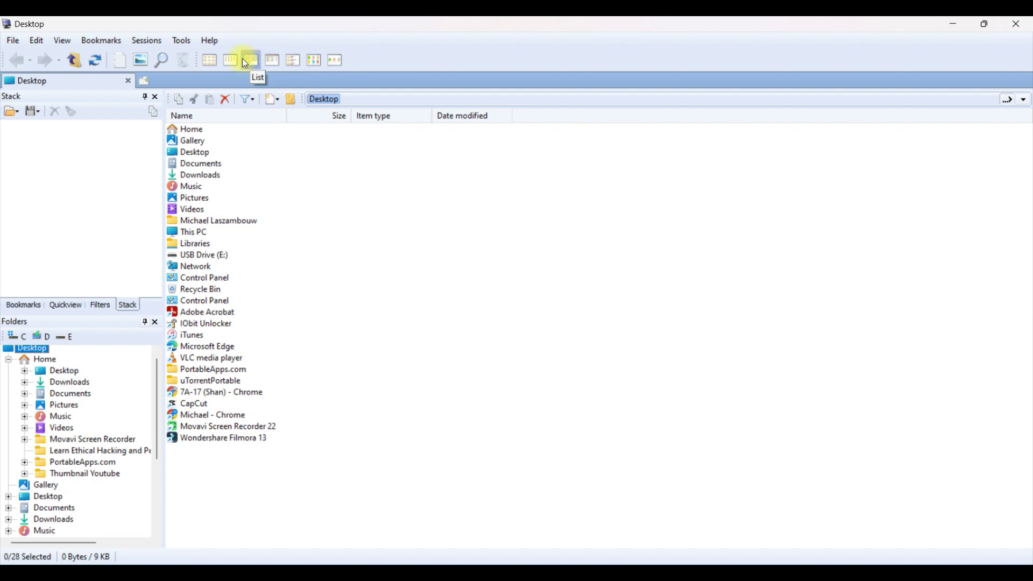
left_click(232, 61)
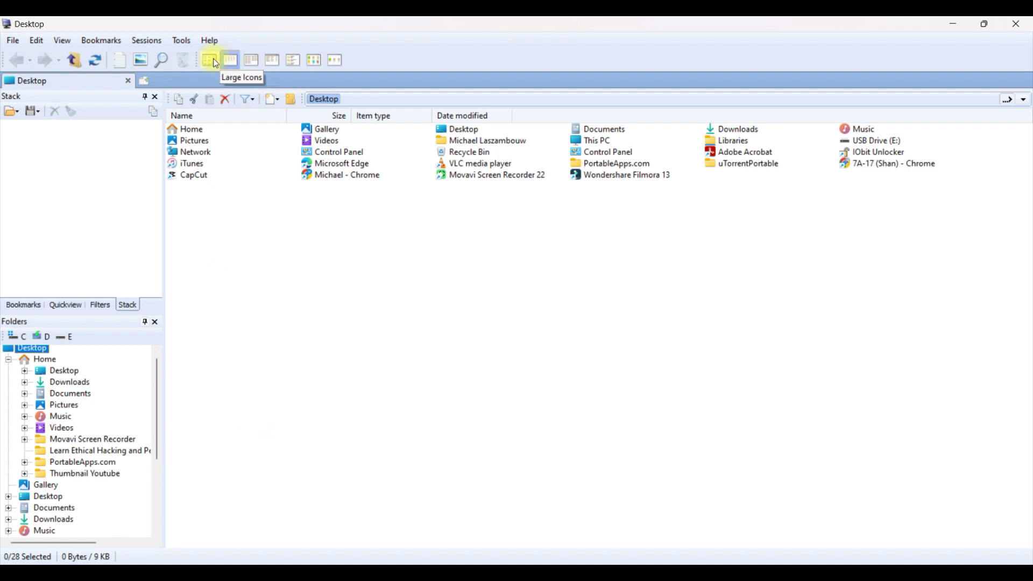
left_click(209, 61)
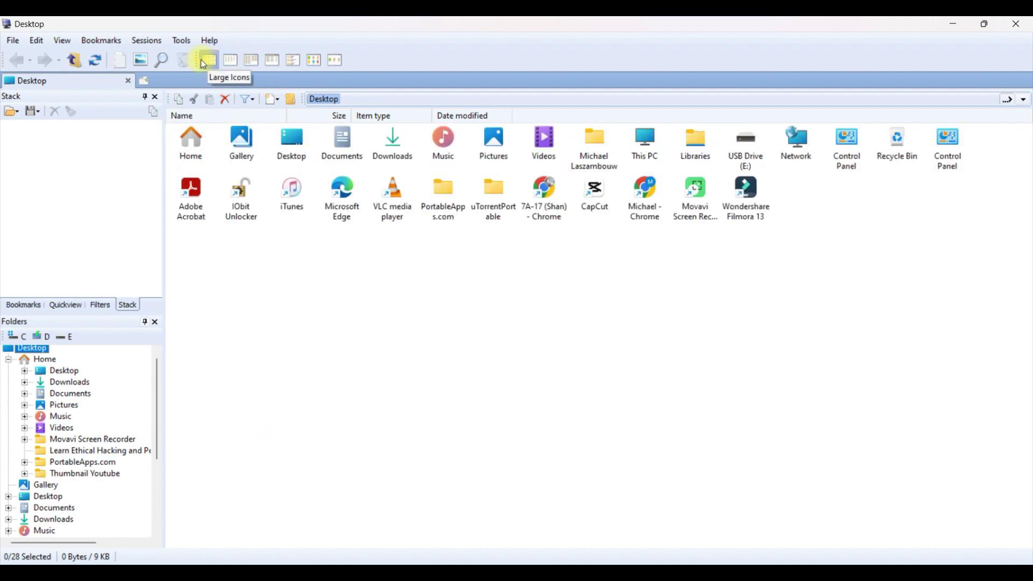
Open QuickView, File Search and a new text file in separate tabs, and close all three again.
left_click(145, 60)
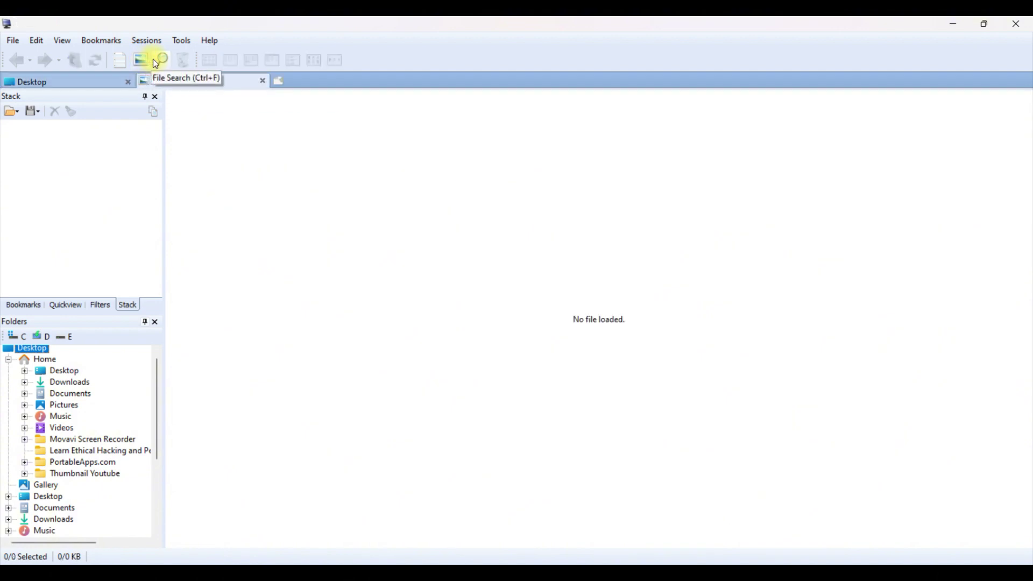
left_click(154, 60)
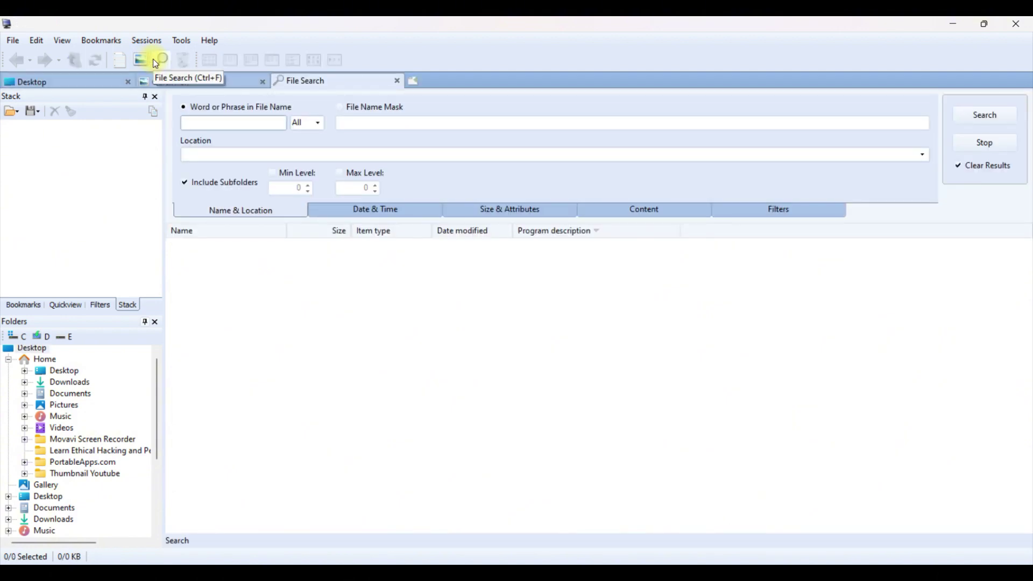
left_click(120, 65)
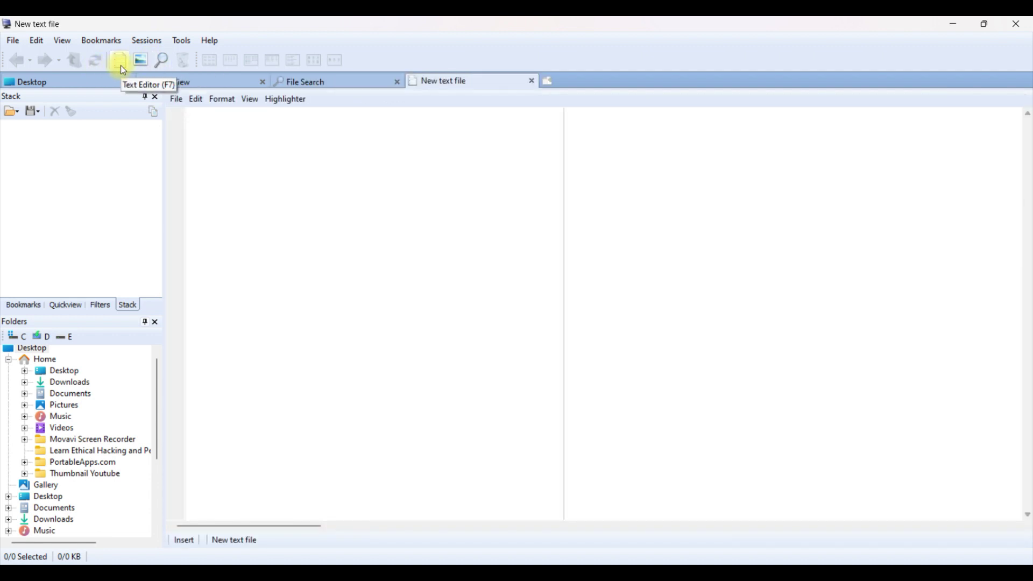
left_click(398, 84)
left_click(398, 82)
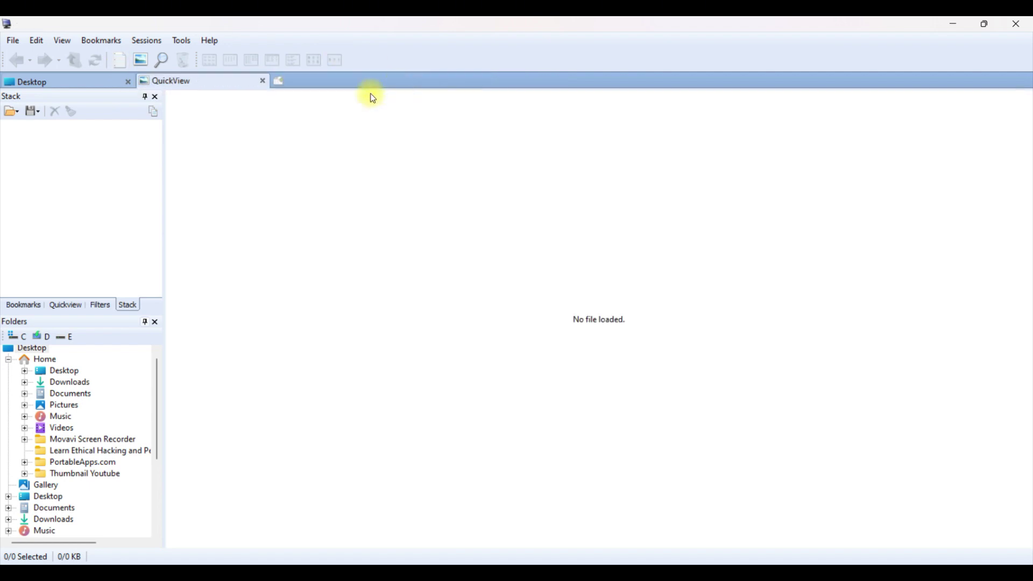
left_click(263, 80)
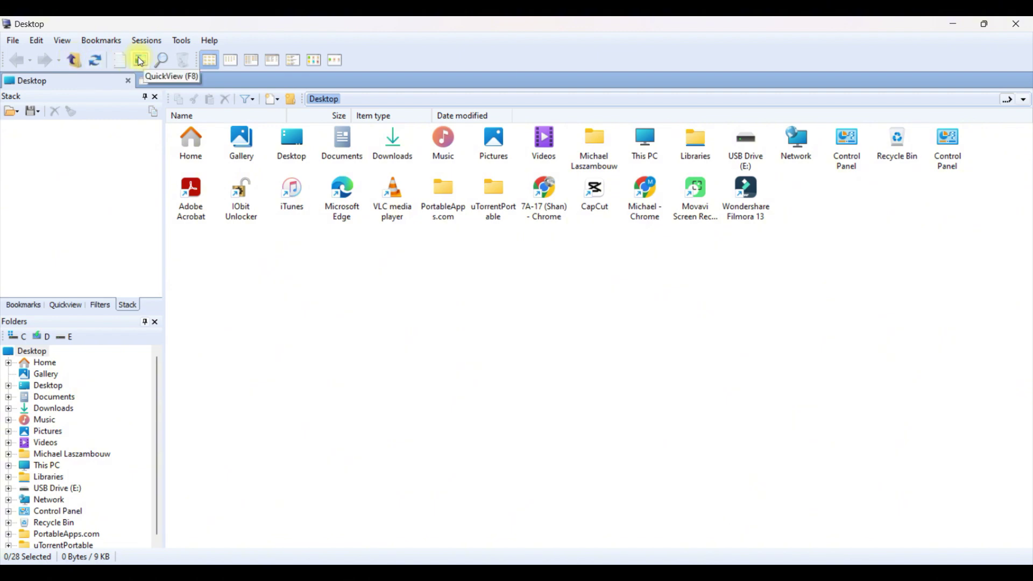
Open the CubicExplorer home page in the web browser and minimize the browser window.
left_click(212, 42)
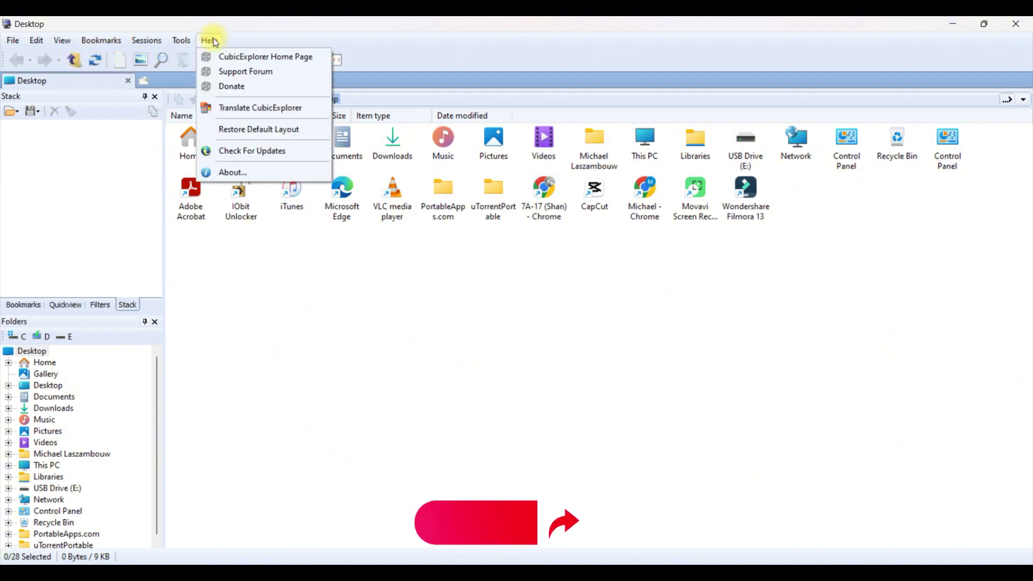
left_click(251, 56)
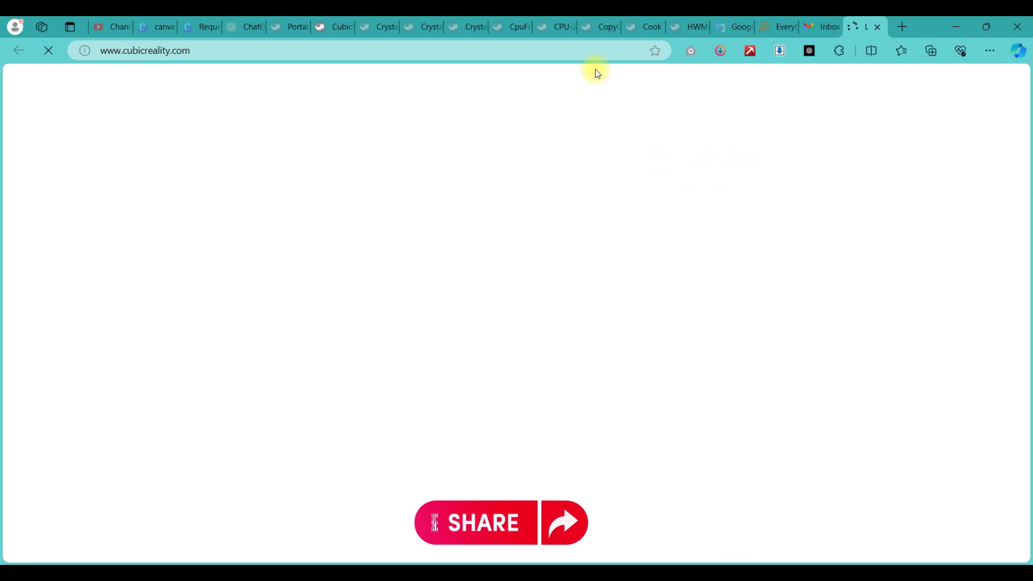
left_click(961, 28)
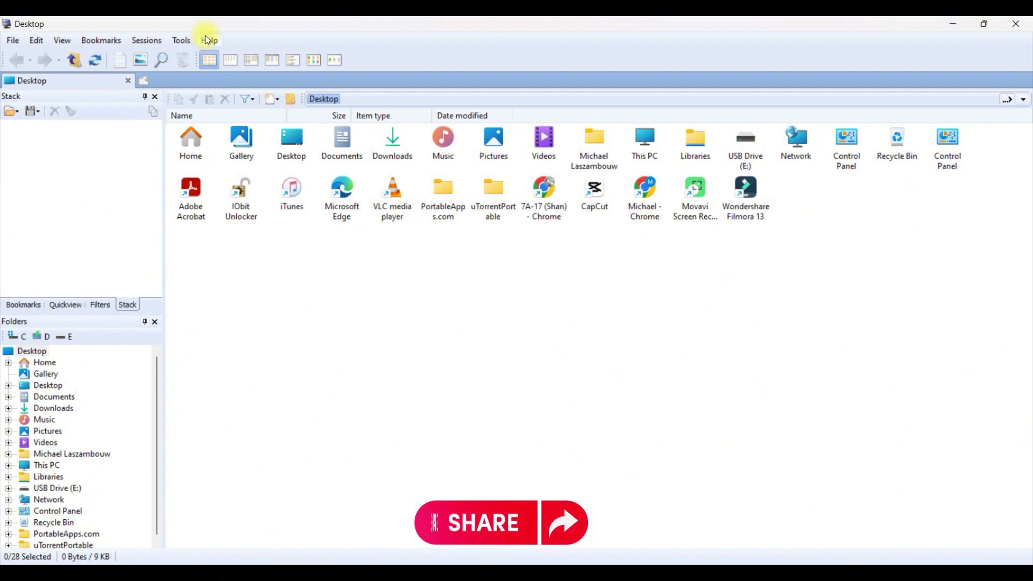
Read through the About CubicExplorer information down to its end and close it.
left_click(209, 40)
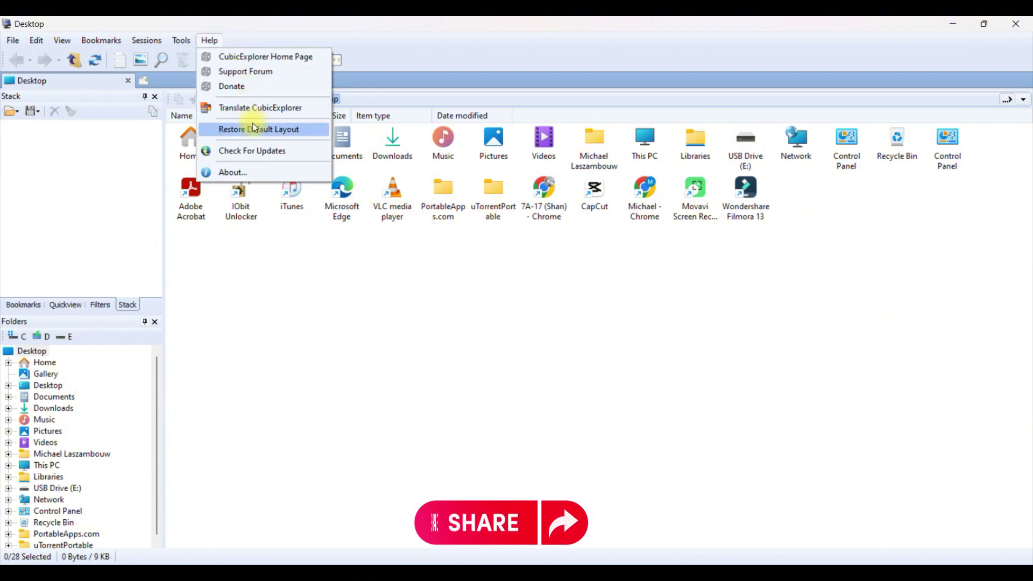
left_click(260, 174)
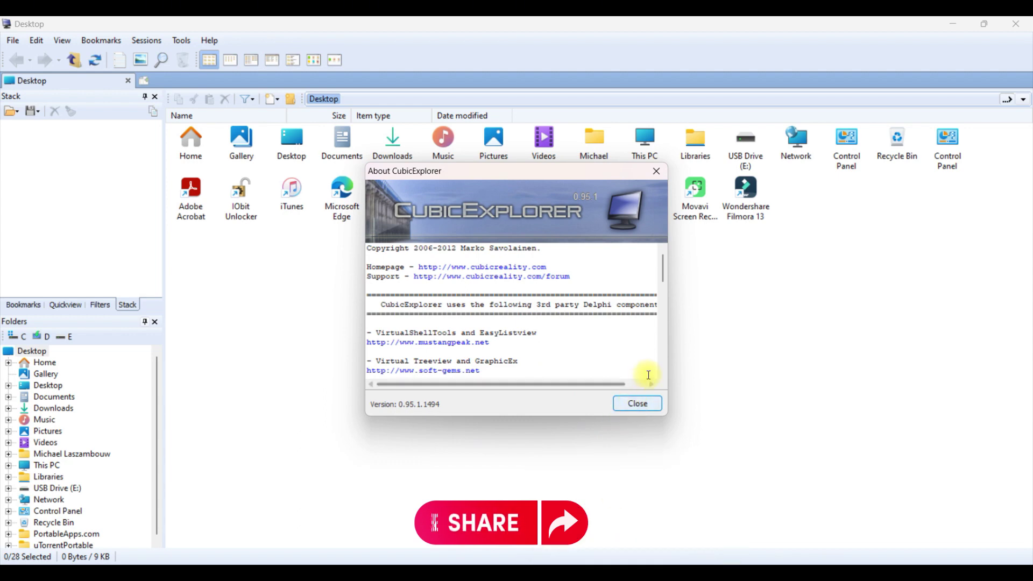
scroll(663, 375, "down", 2)
scroll(663, 375, "down", 6)
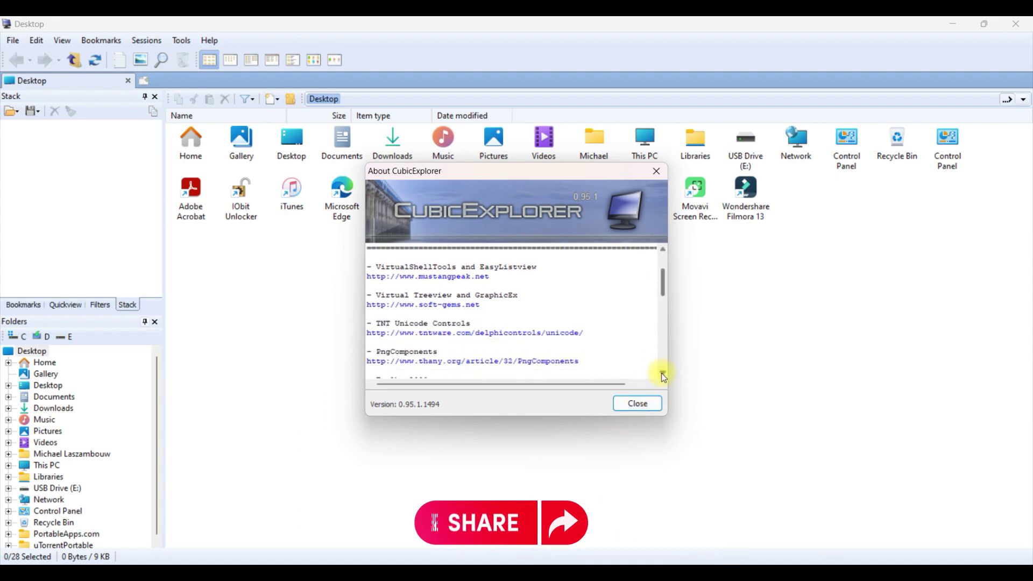
scroll(662, 375, "down", 5)
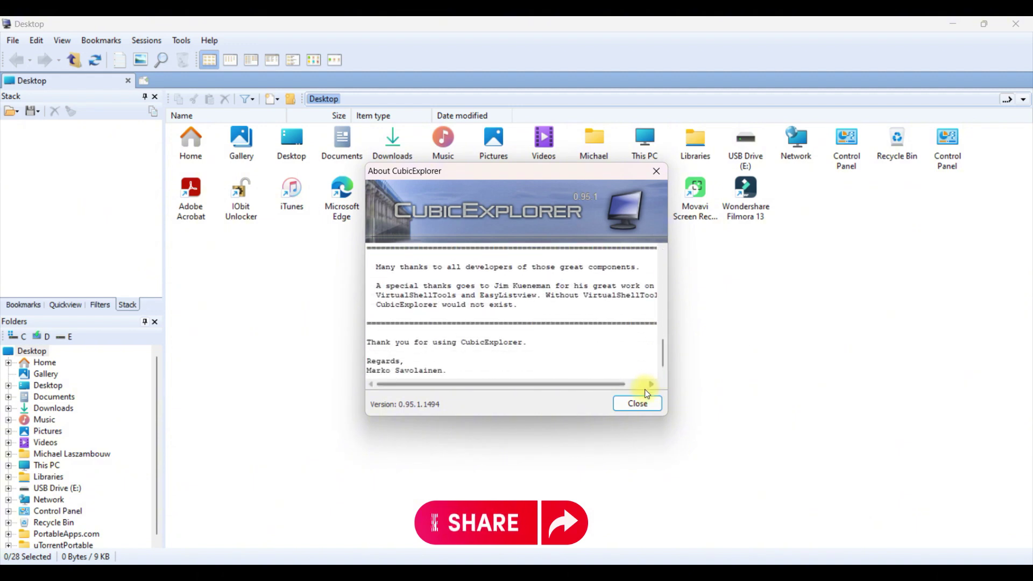
left_click(630, 410)
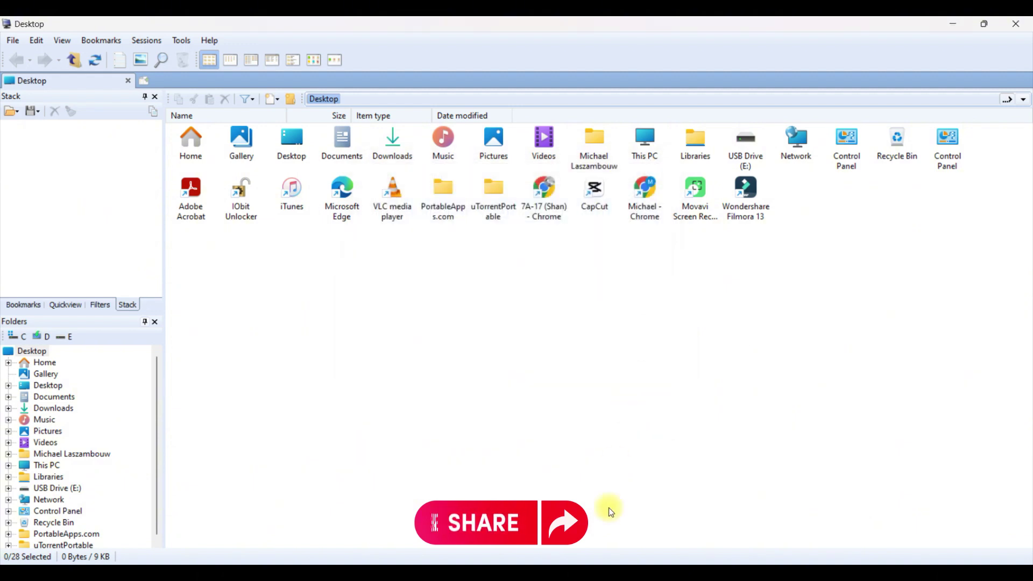
mouse_move(622, 576)
left_click(621, 516)
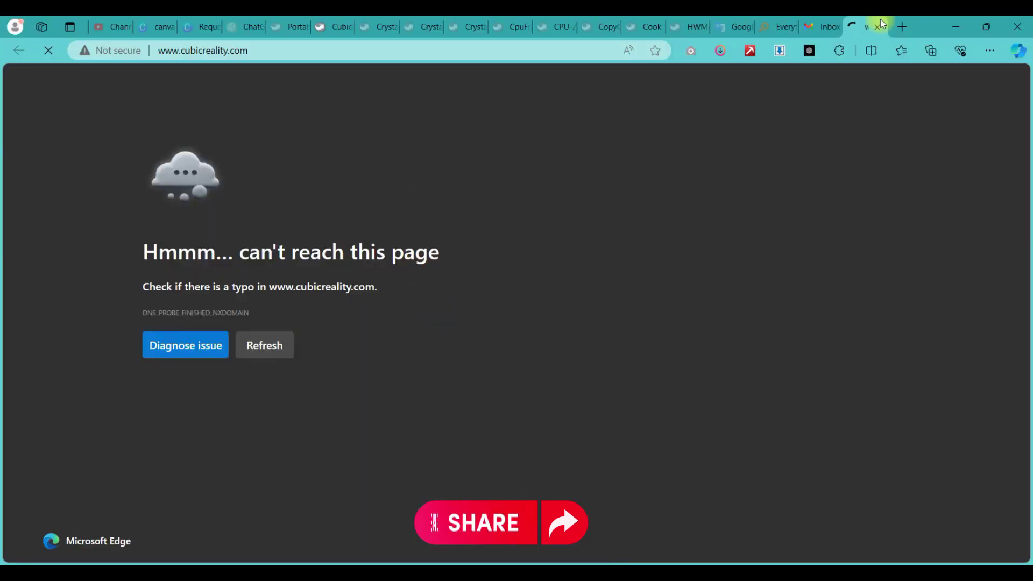
left_click(959, 31)
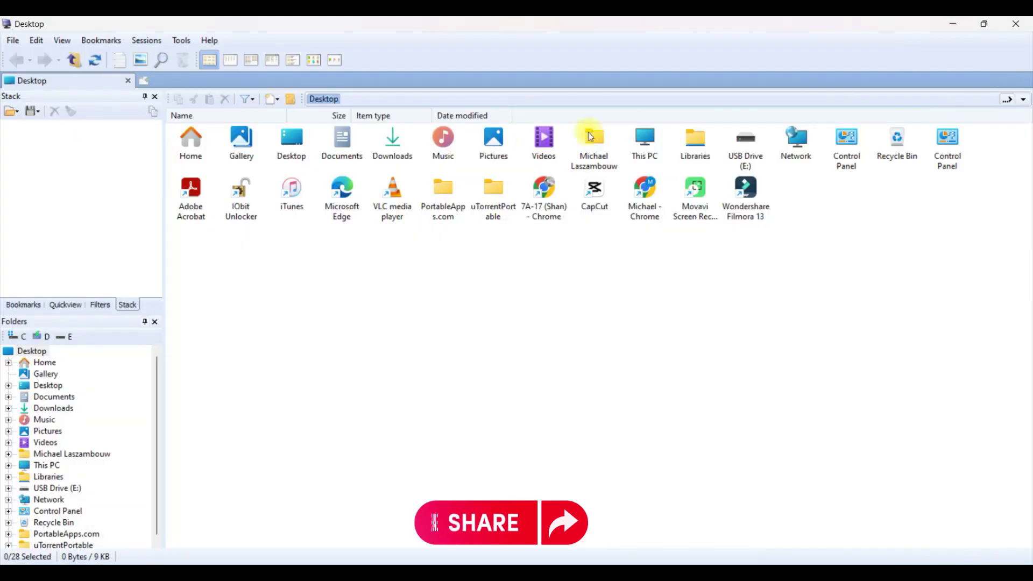
Examine the Map Network Drive dialog and close it without mapping a folder.
left_click(183, 41)
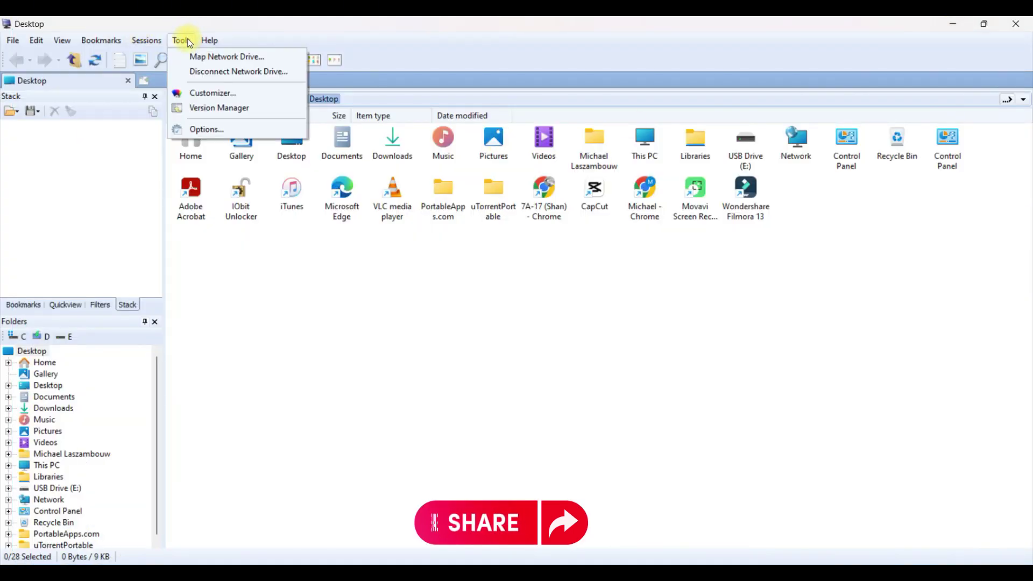
left_click(195, 58)
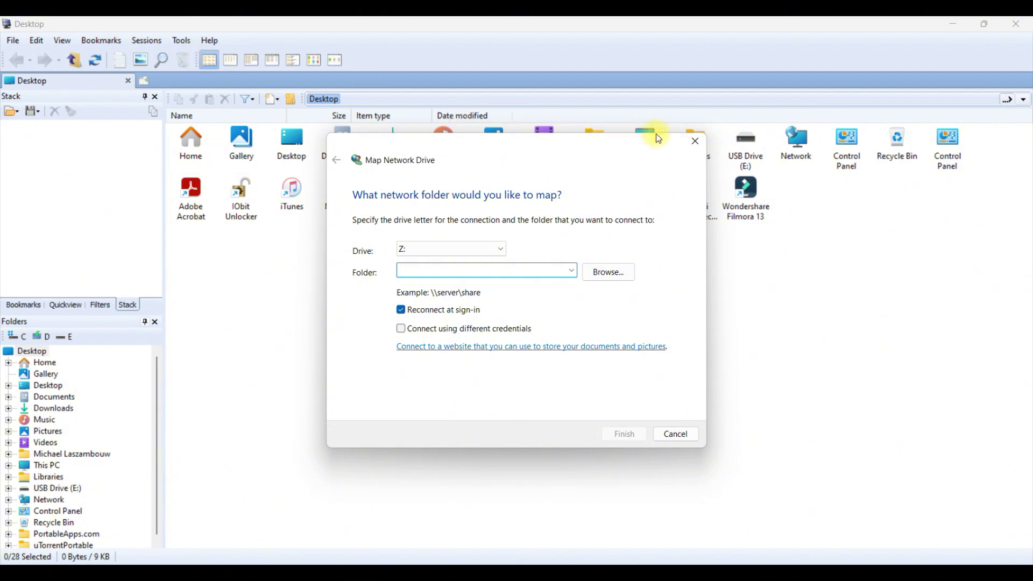
left_click(690, 143)
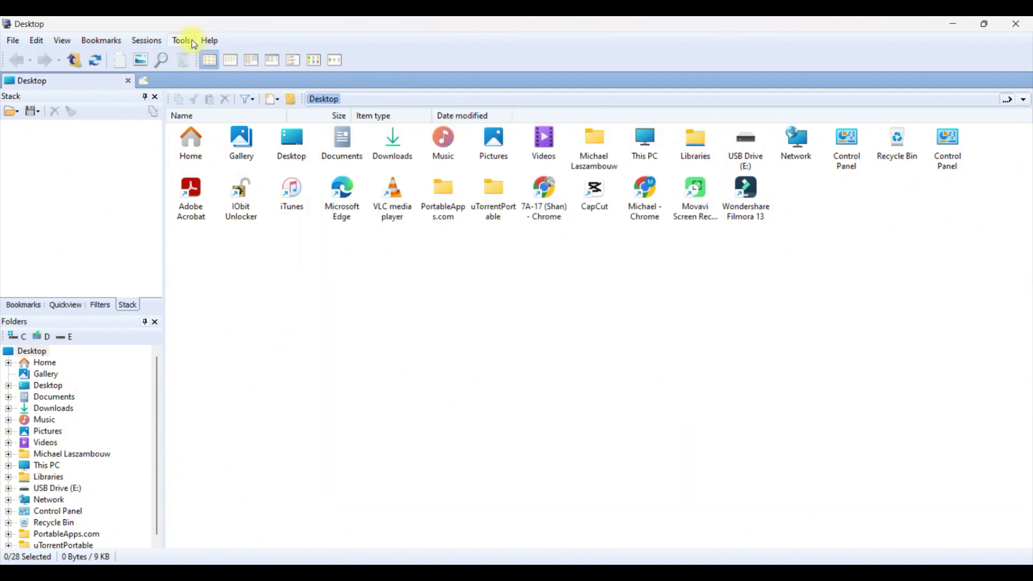
Open the Customizer and look through its Toolbars, Buttons and Theme settings.
left_click(193, 42)
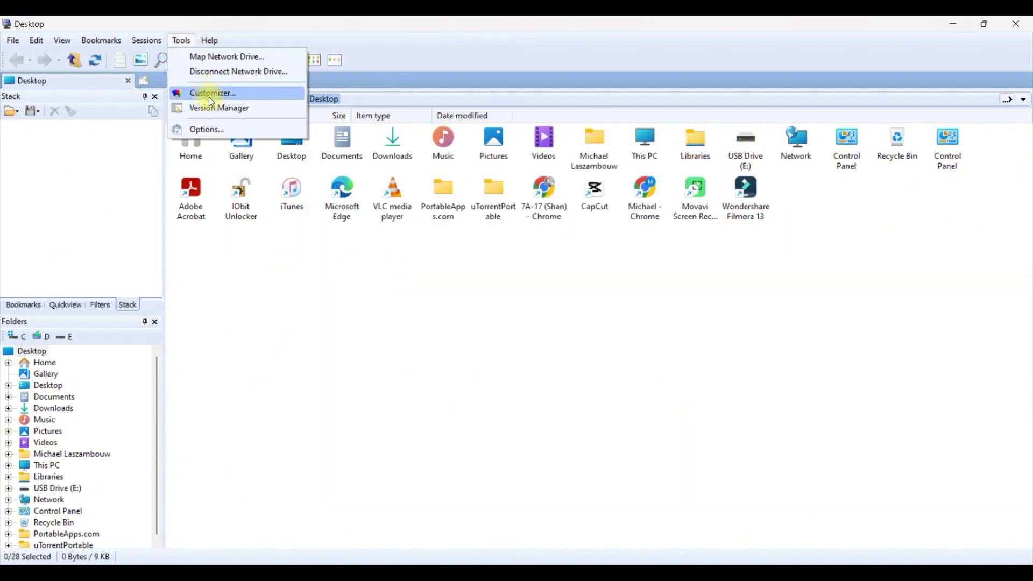
left_click(229, 96)
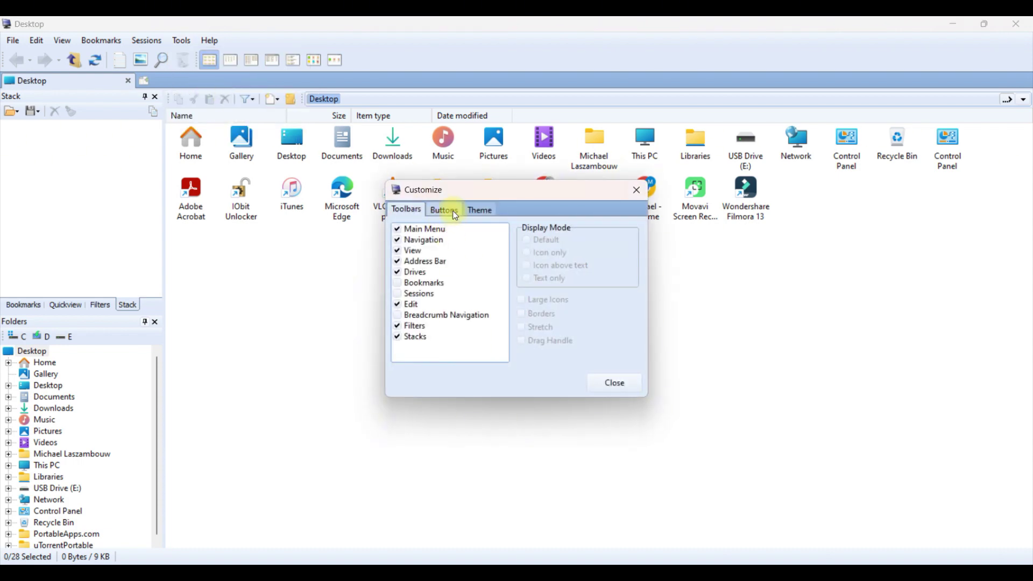
left_click(455, 216)
left_click(487, 212)
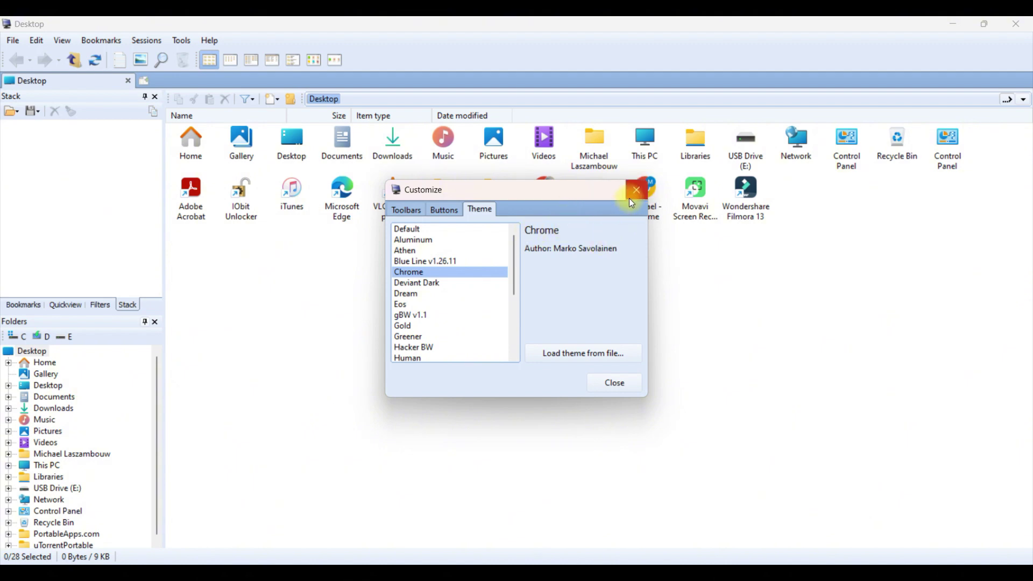
Preview the Blue Line v1.26.11 and Deviant Dark themes, reselect the Chrome theme and close the Customize dialog.
left_click(447, 261)
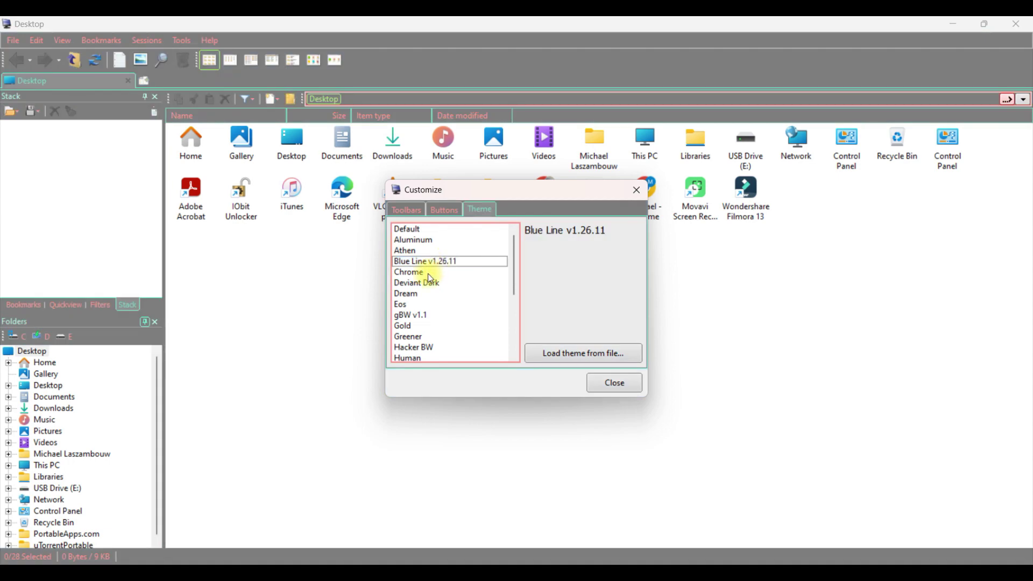
left_click(428, 273)
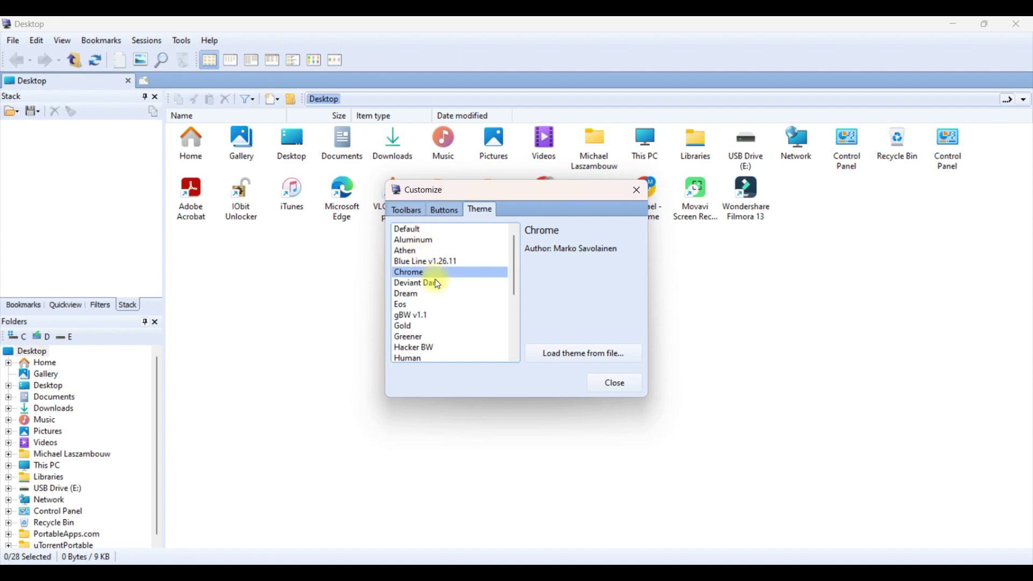
left_click(421, 285)
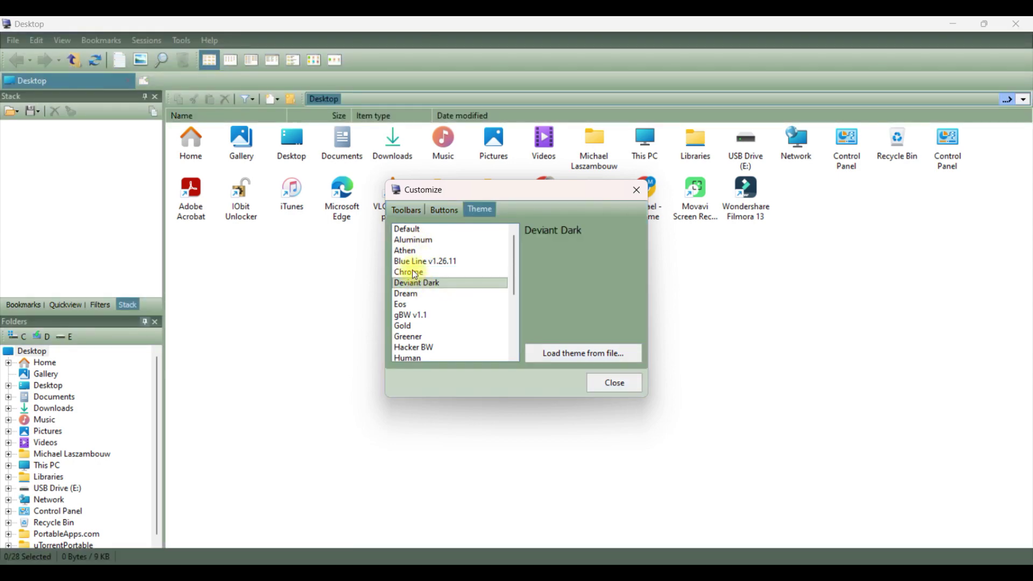
left_click(416, 273)
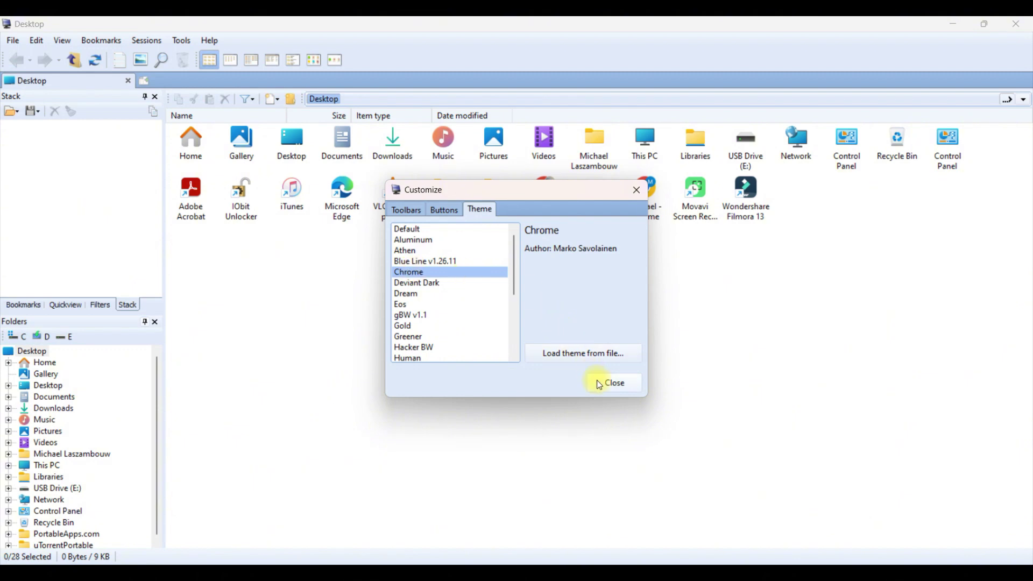
left_click(604, 384)
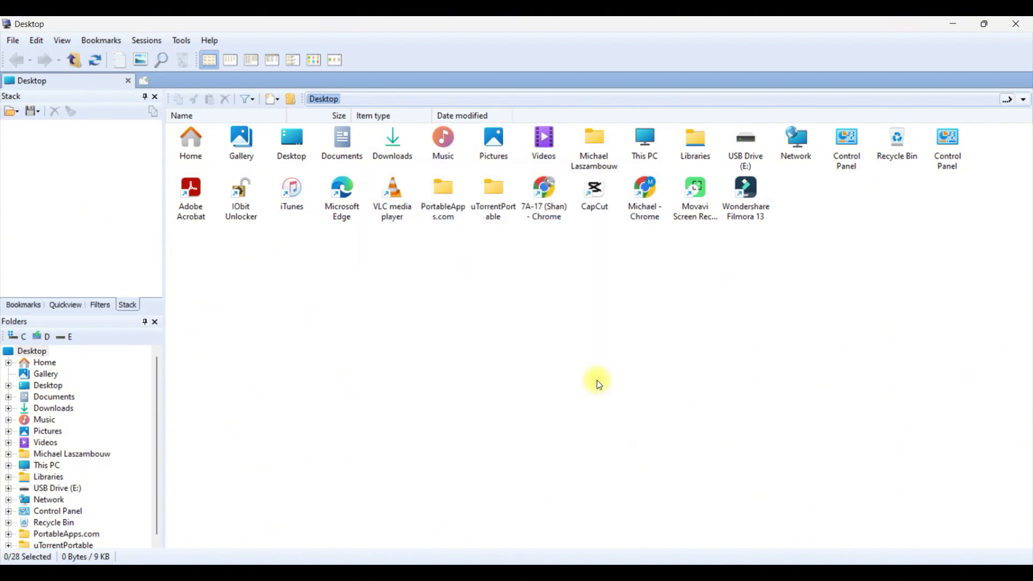
Open the Version Manager to view its version list and update options, and close it.
left_click(186, 40)
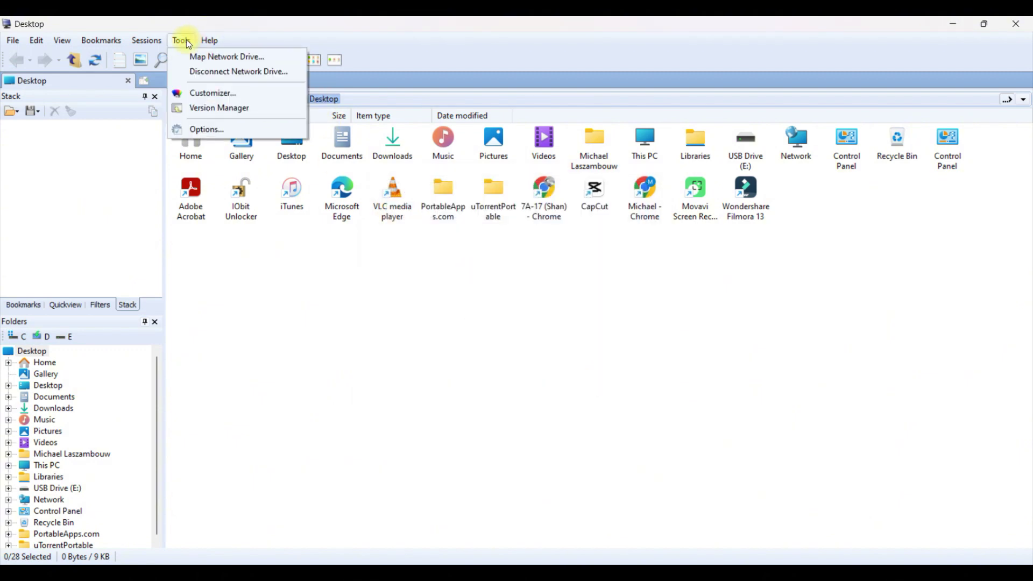
left_click(208, 111)
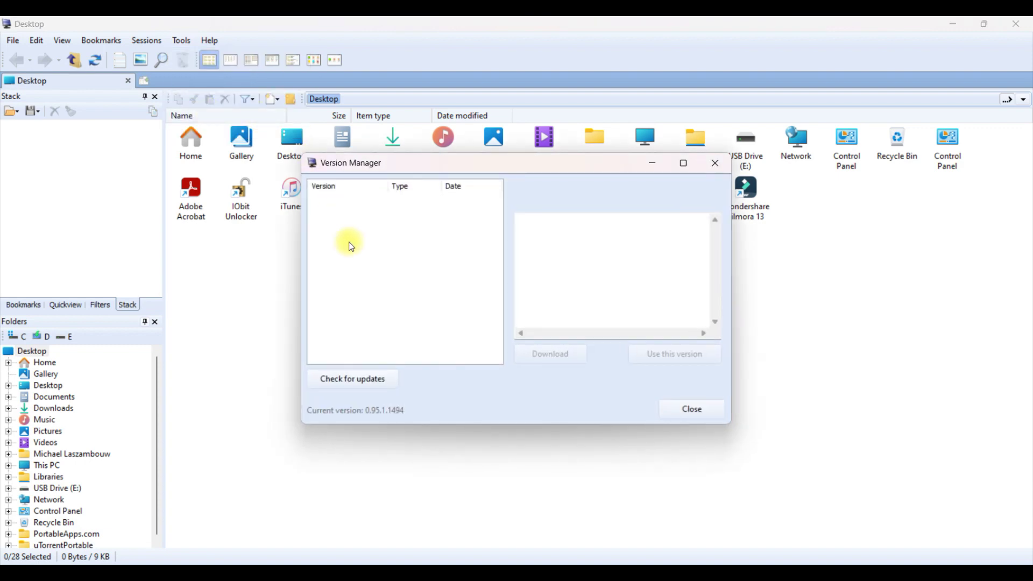
left_click(696, 407)
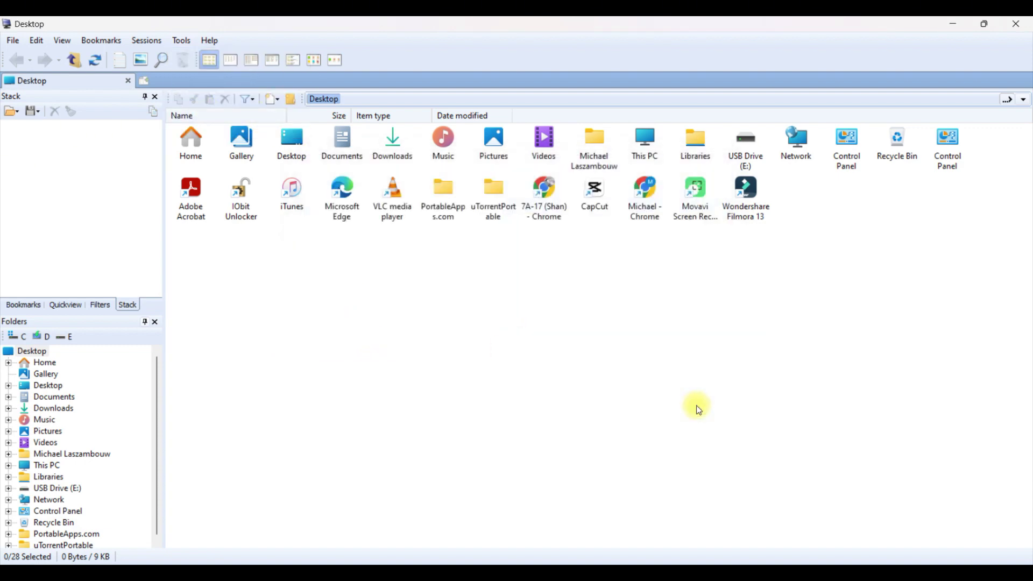
Open the program's Options and review the General, Updates and Tabs settings.
left_click(188, 42)
left_click(202, 129)
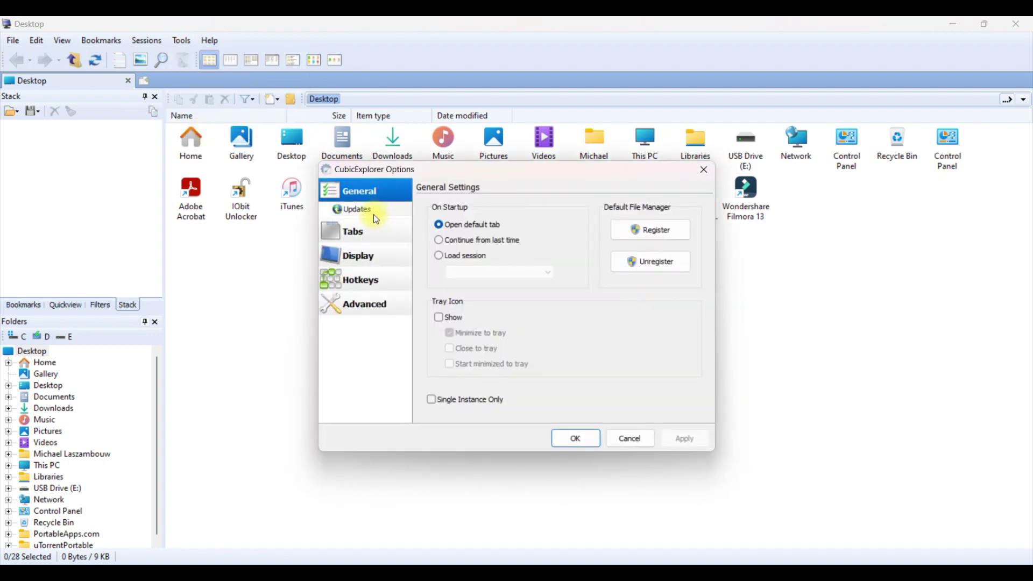
left_click(374, 215)
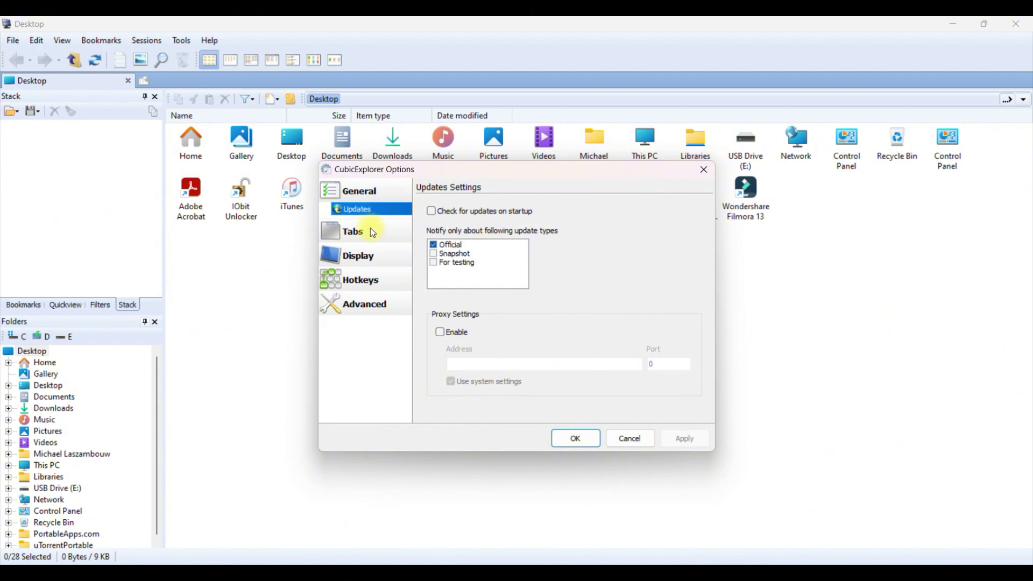
left_click(375, 233)
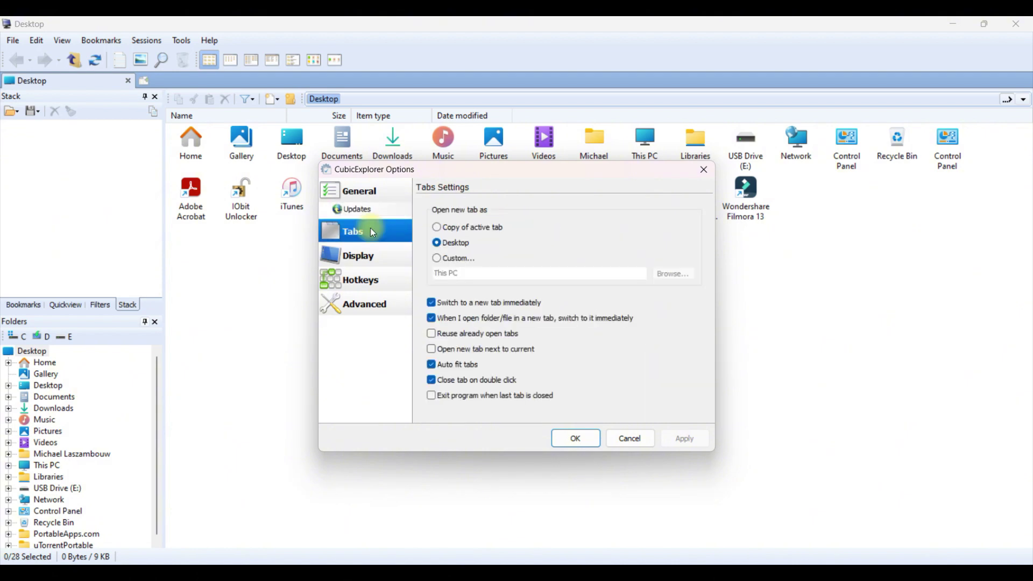
Review the Display settings, including the list of themes and the Bookmarks, Folders, Fileview and Stack settings.
left_click(371, 257)
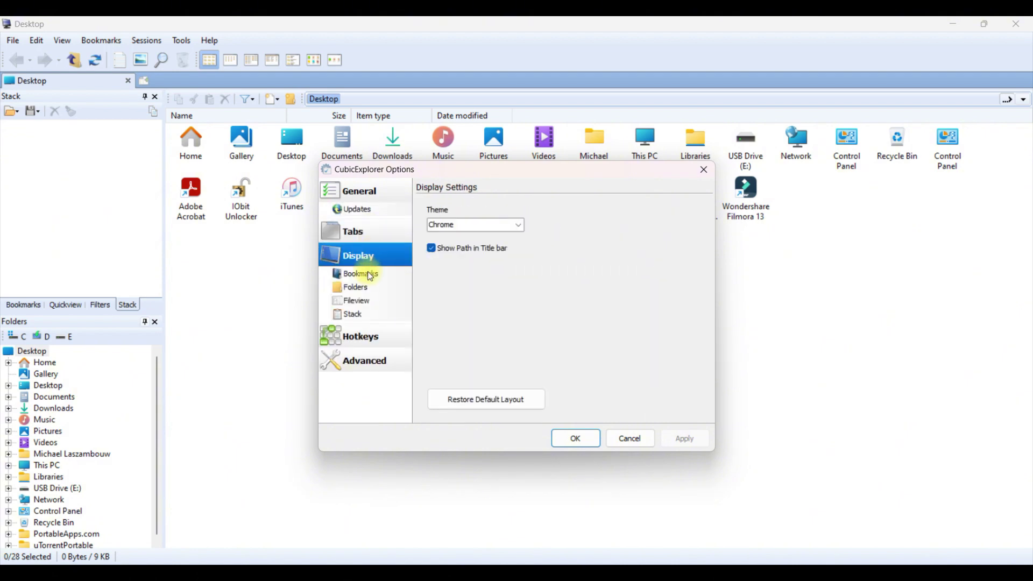
left_click(518, 228)
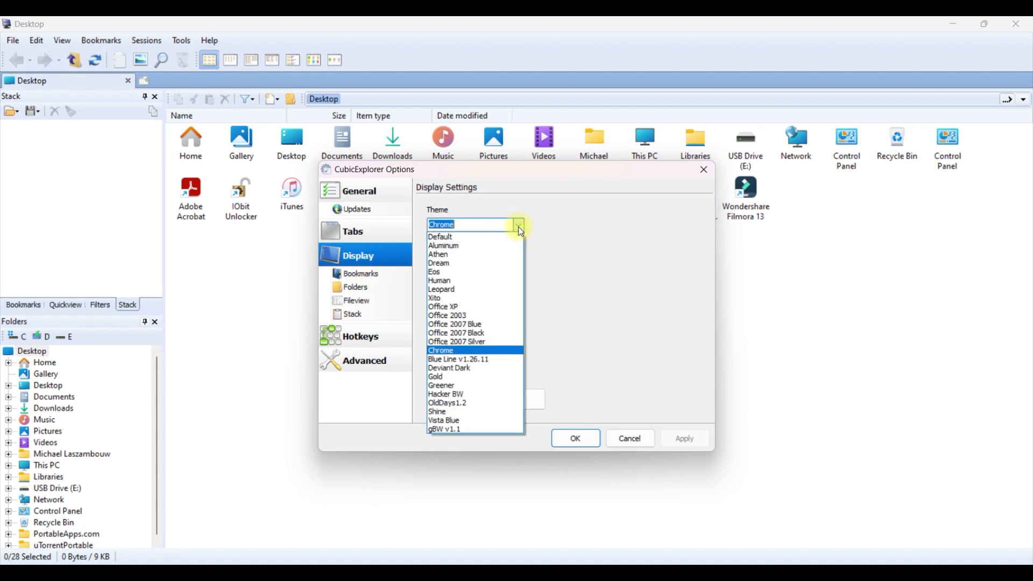
left_click(556, 228)
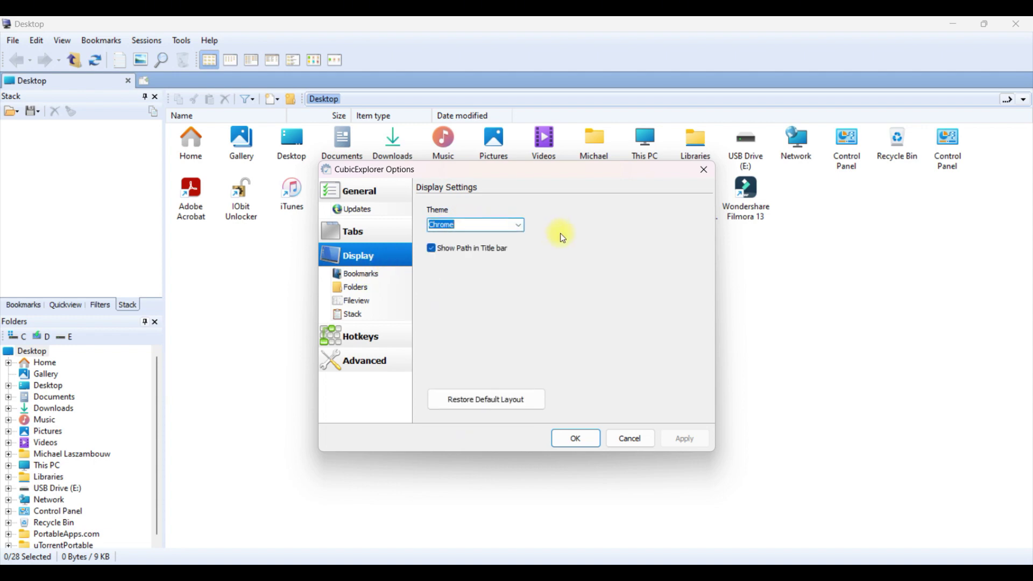
left_click(377, 275)
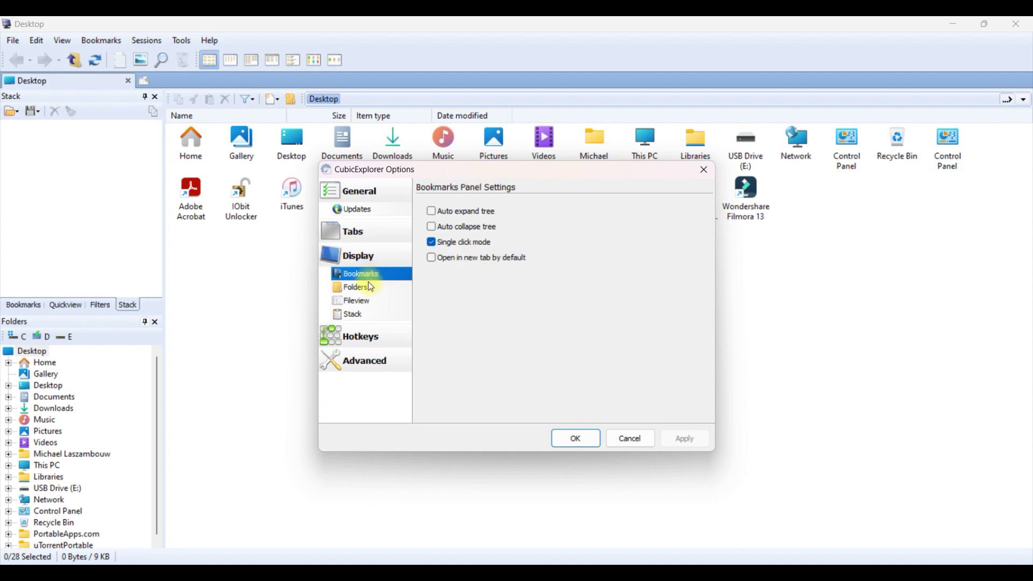
left_click(371, 287)
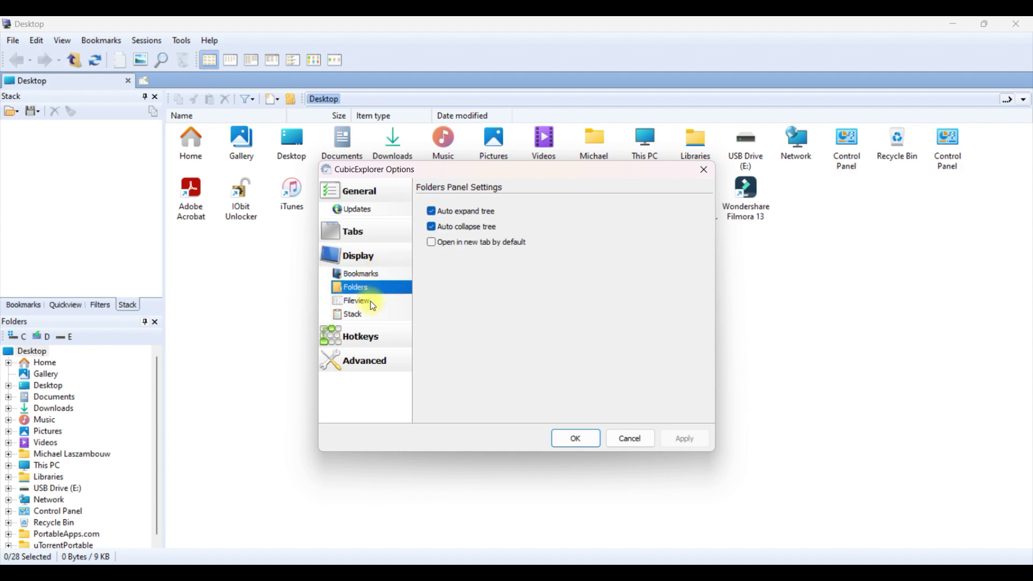
left_click(375, 306)
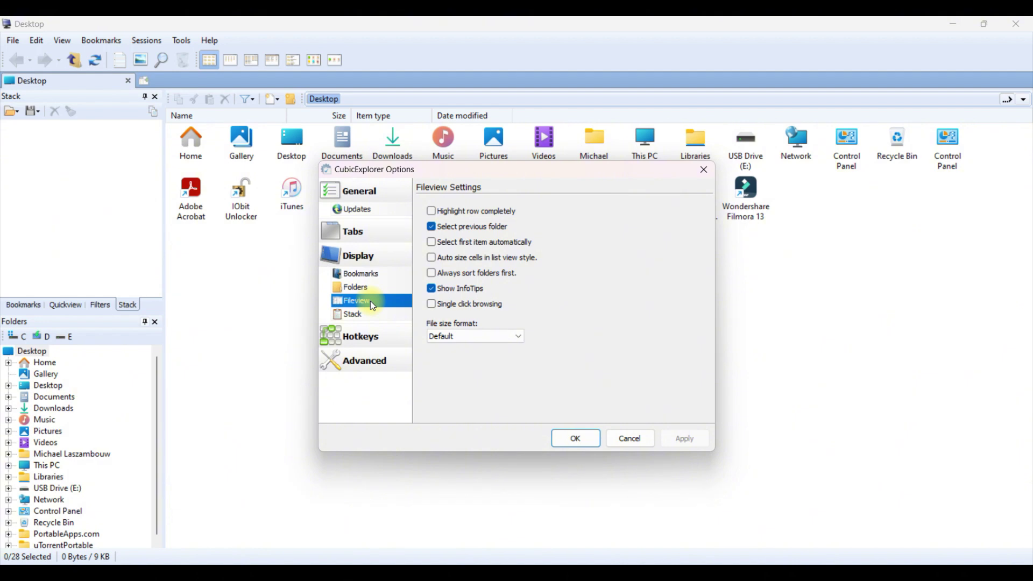
left_click(365, 316)
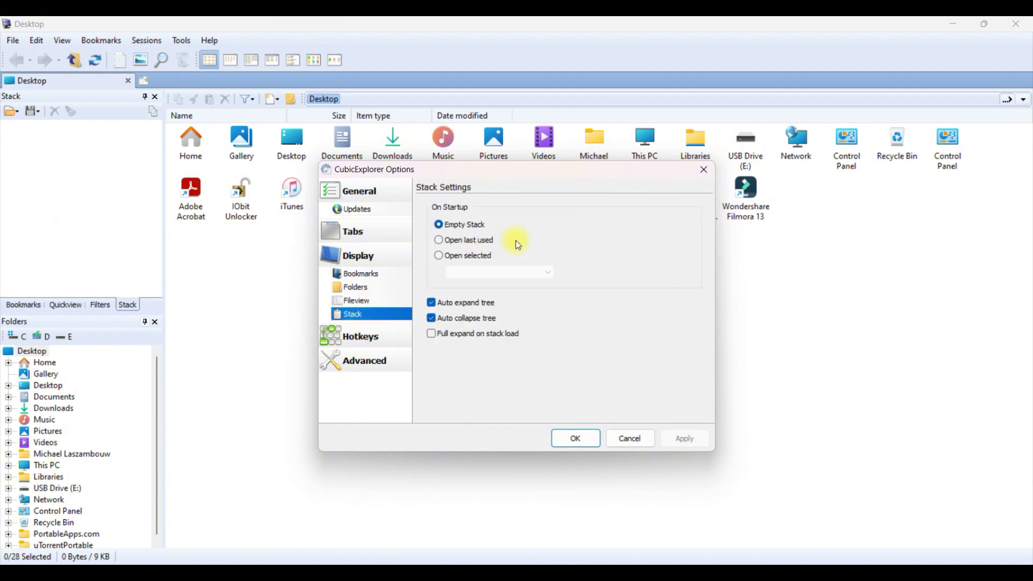
Try the Open selected startup choice for the stack, check its list, and set the choice back to Empty Stack.
left_click(452, 262)
left_click(550, 273)
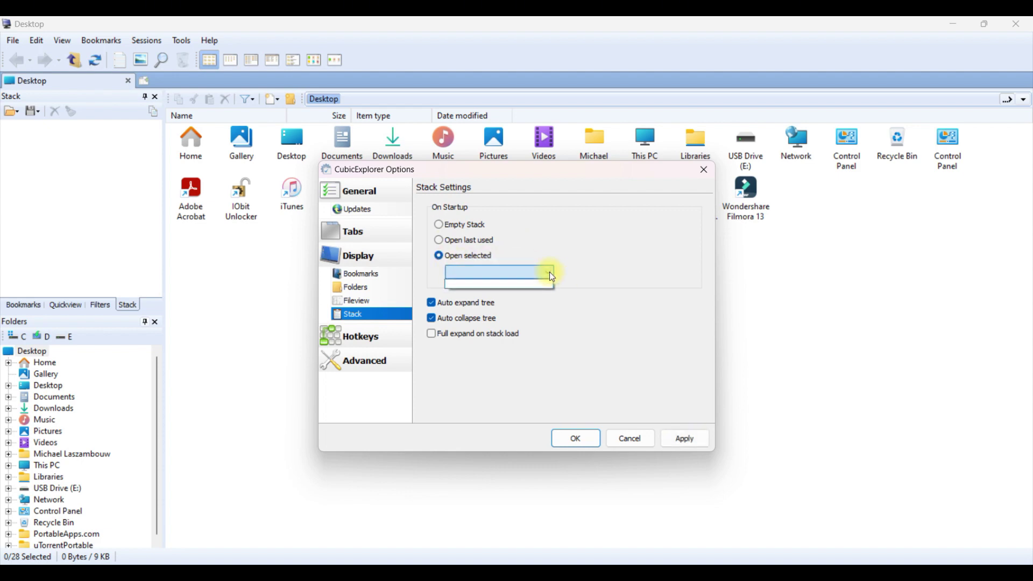
left_click(550, 272)
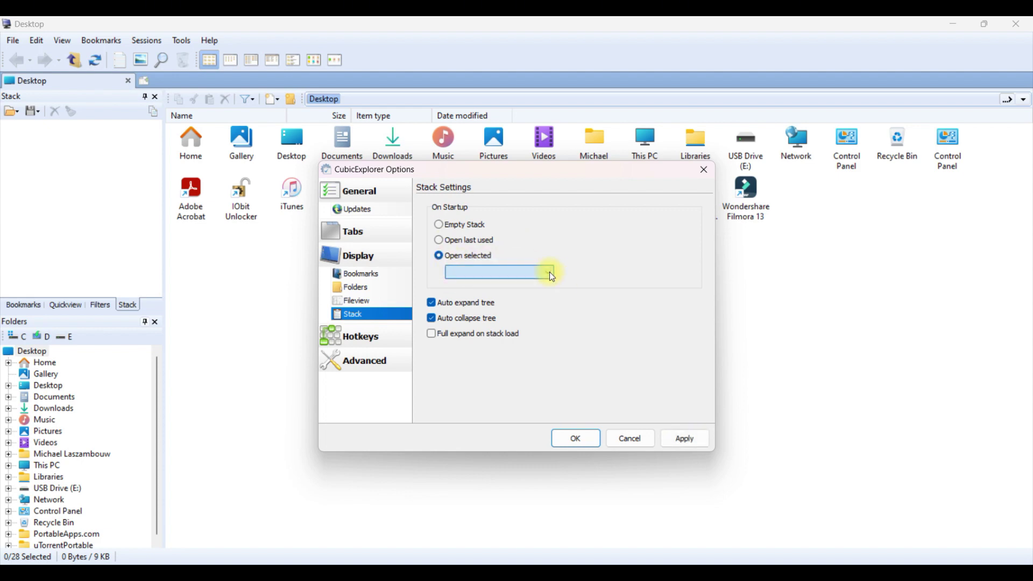
left_click(465, 227)
Check the available file size formats in the Fileview settings and revisit the Folders panel settings.
left_click(370, 300)
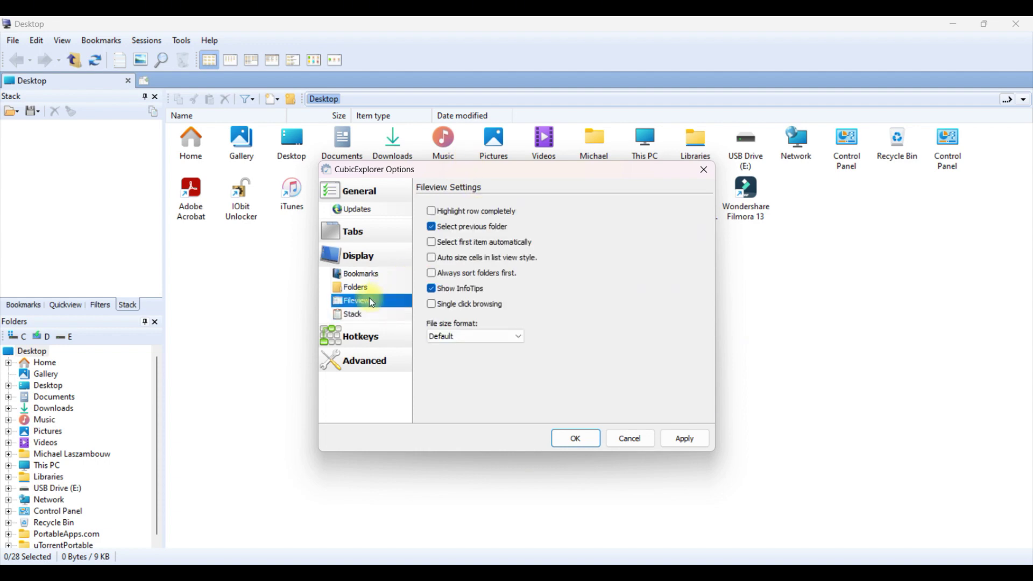
left_click(493, 338)
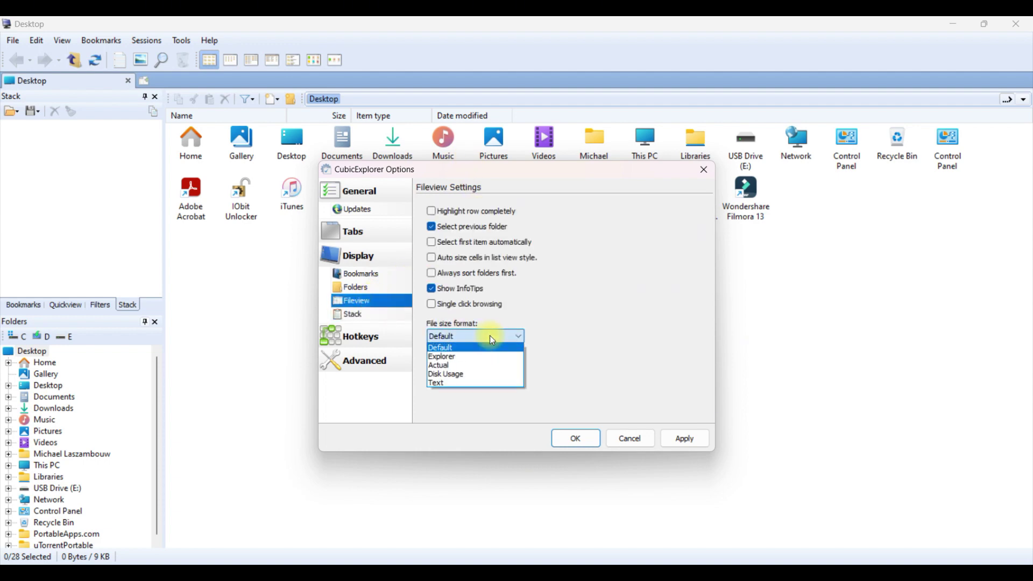
left_click(405, 285)
left_click(376, 287)
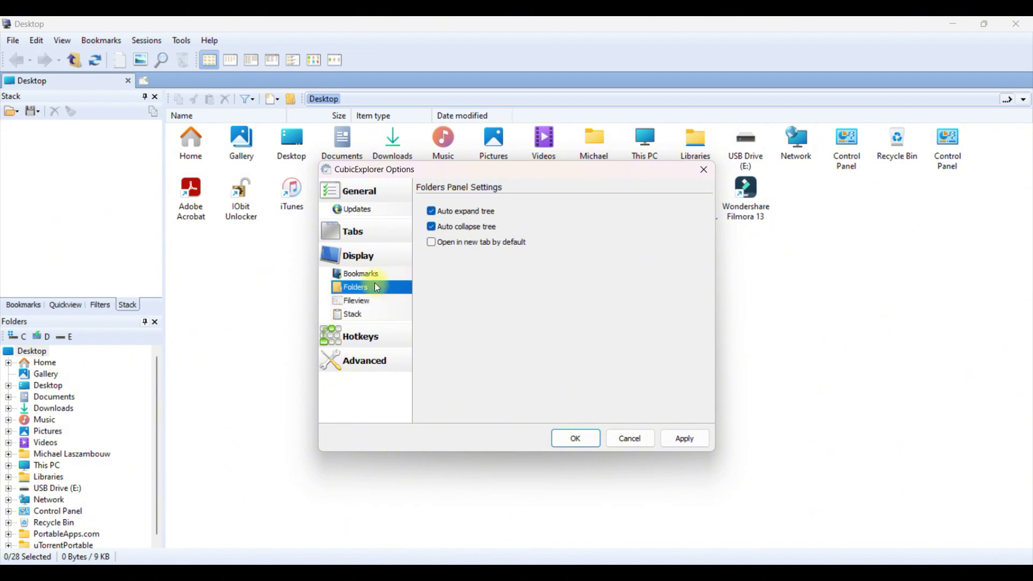
Review the Hotkeys settings and look through the full list of global hotkey commands.
left_click(354, 338)
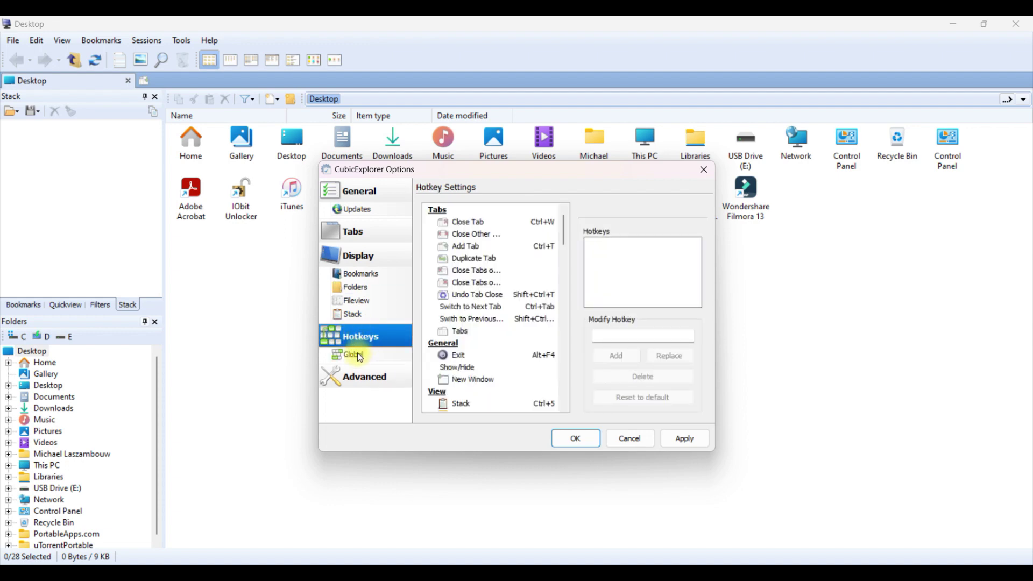
left_click(361, 358)
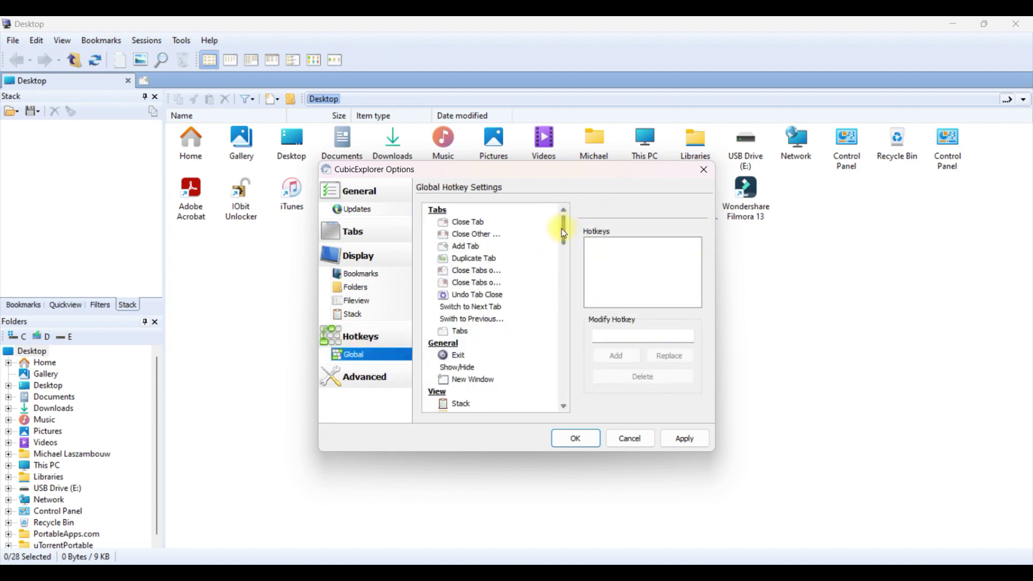
left_click_drag(564, 234, 571, 398)
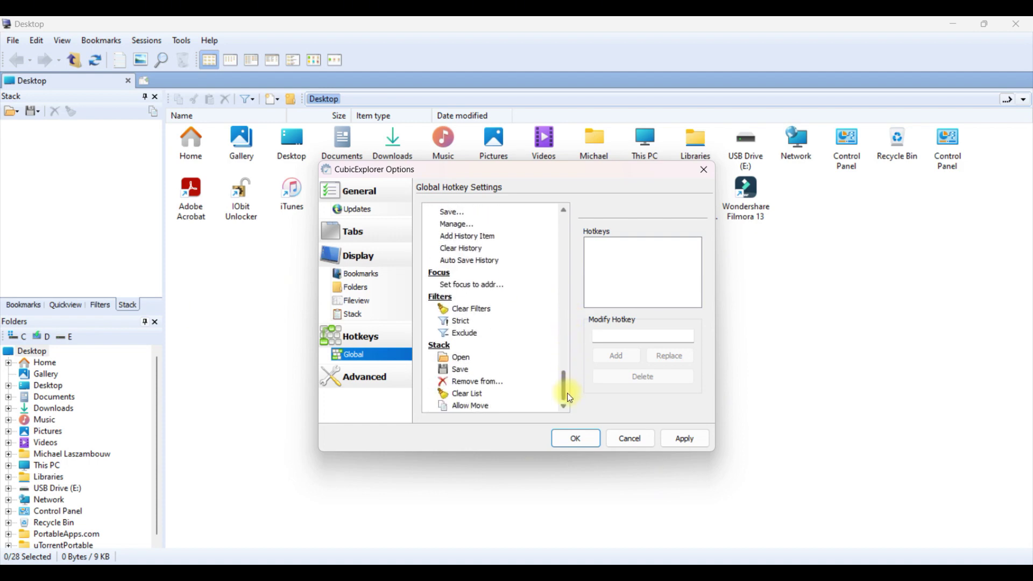
Discard the pending option changes, look through the Advanced settings, and close the Options dialog without saving.
left_click(372, 375)
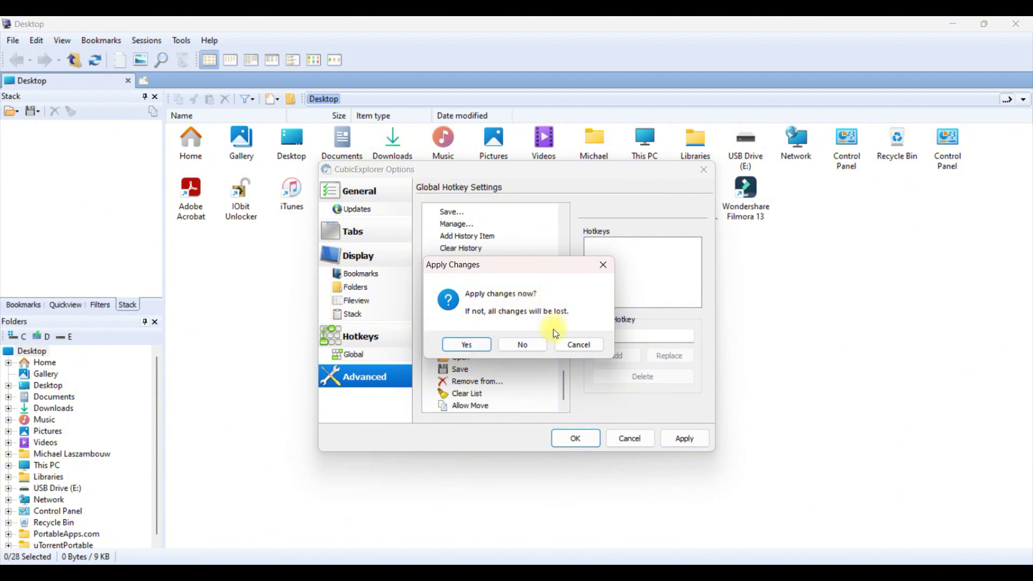
left_click(527, 345)
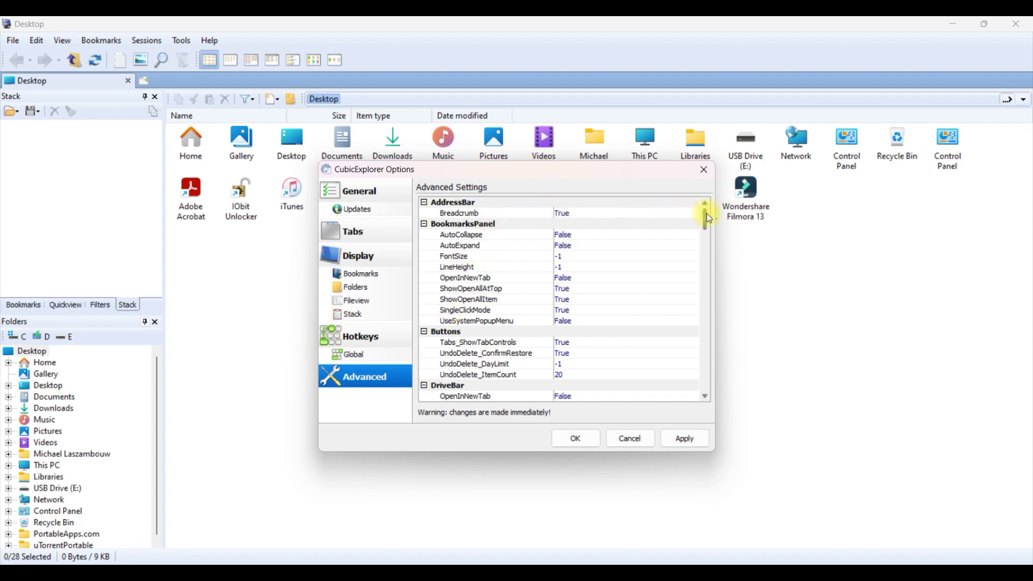
left_click_drag(707, 214, 705, 399)
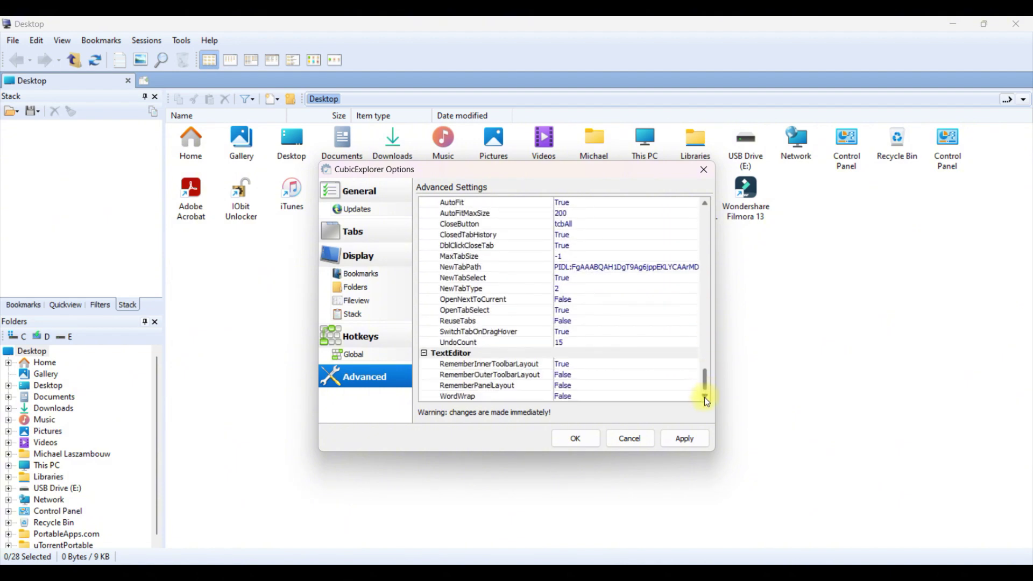
left_click(631, 441)
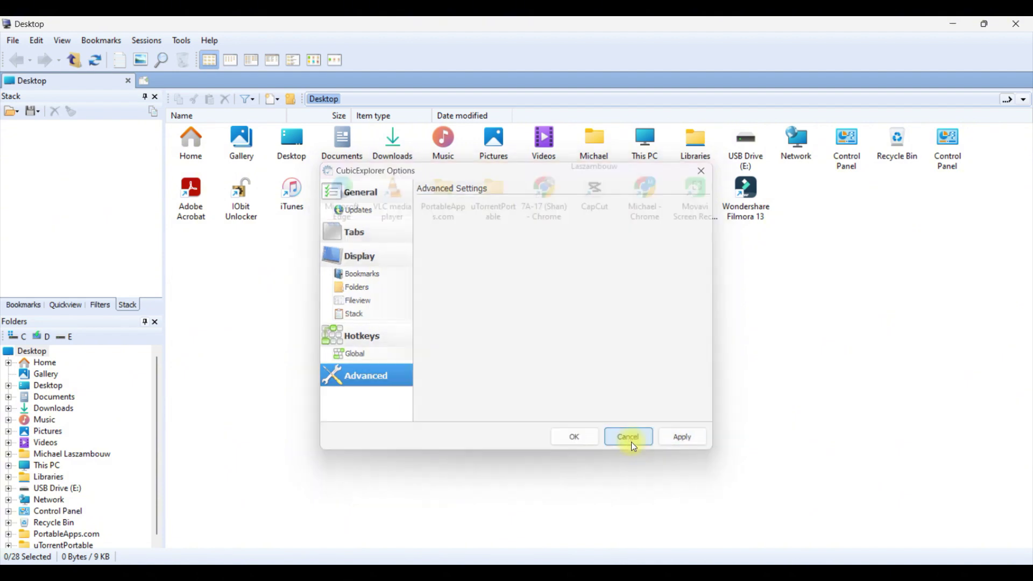
Look through the Tools, Sessions and Bookmarks commands, including the session History and Open All in Tabs choices.
left_click(180, 43)
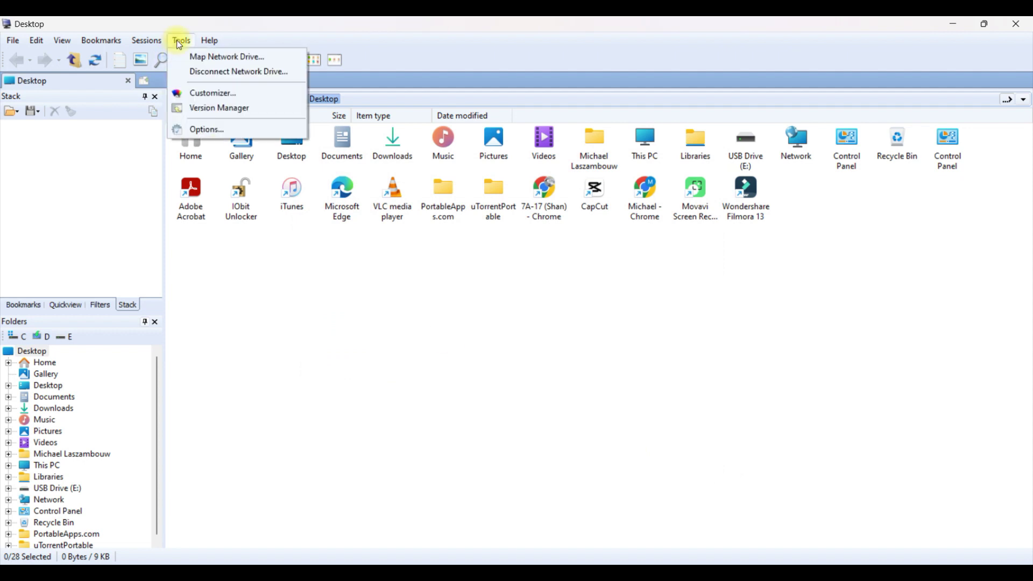
mouse_move(150, 40)
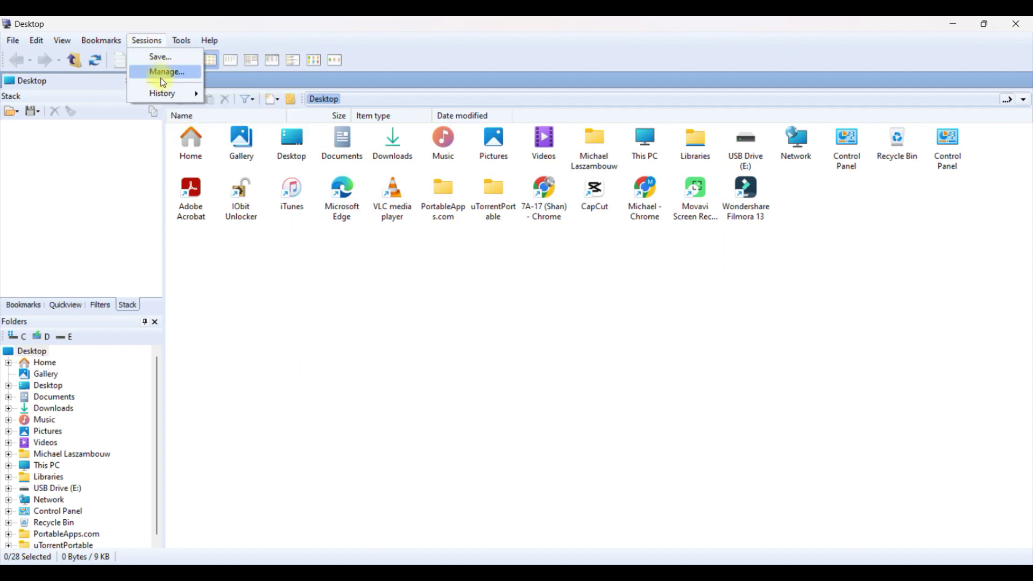
mouse_move(170, 98)
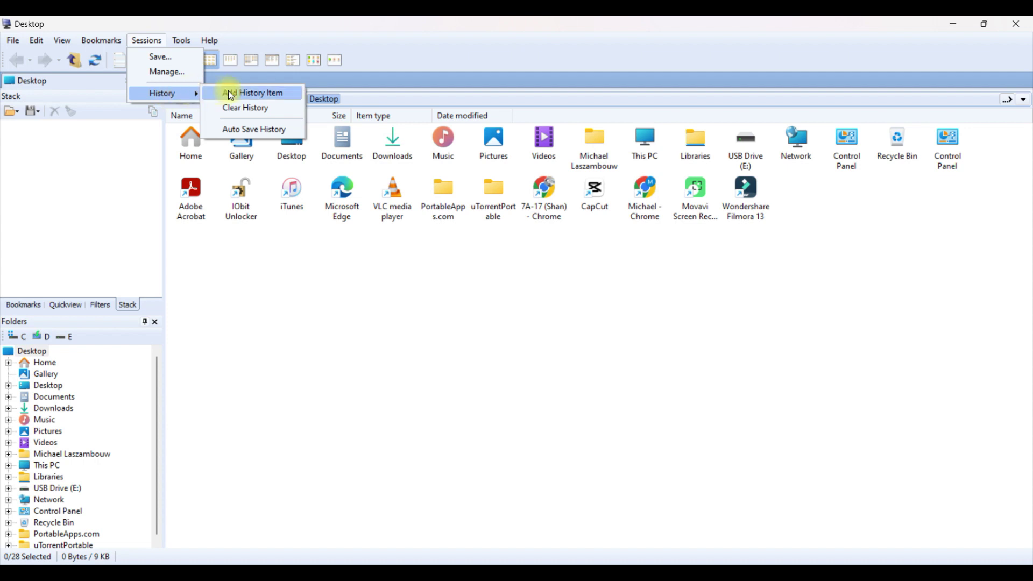
mouse_move(106, 41)
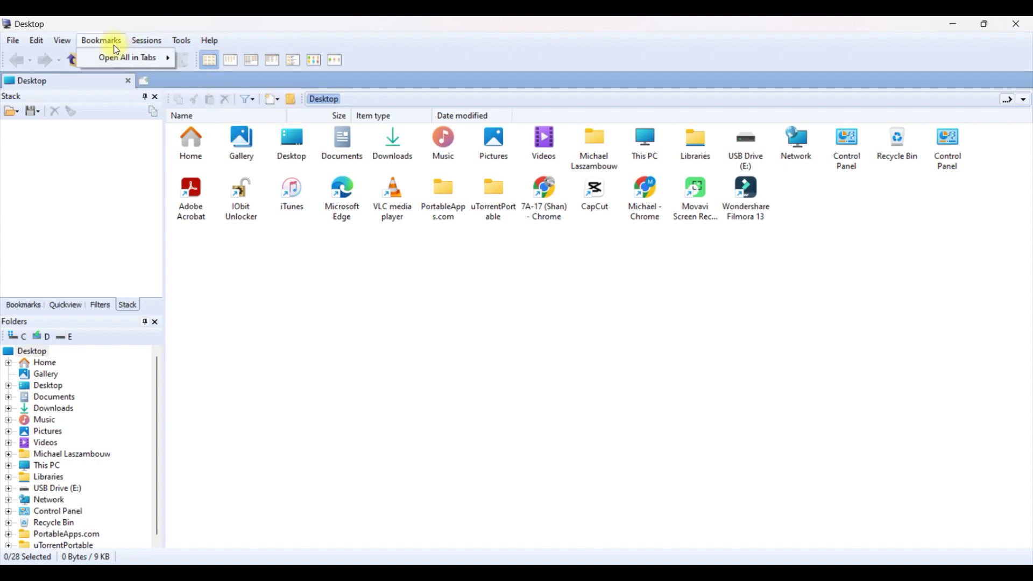
mouse_move(112, 59)
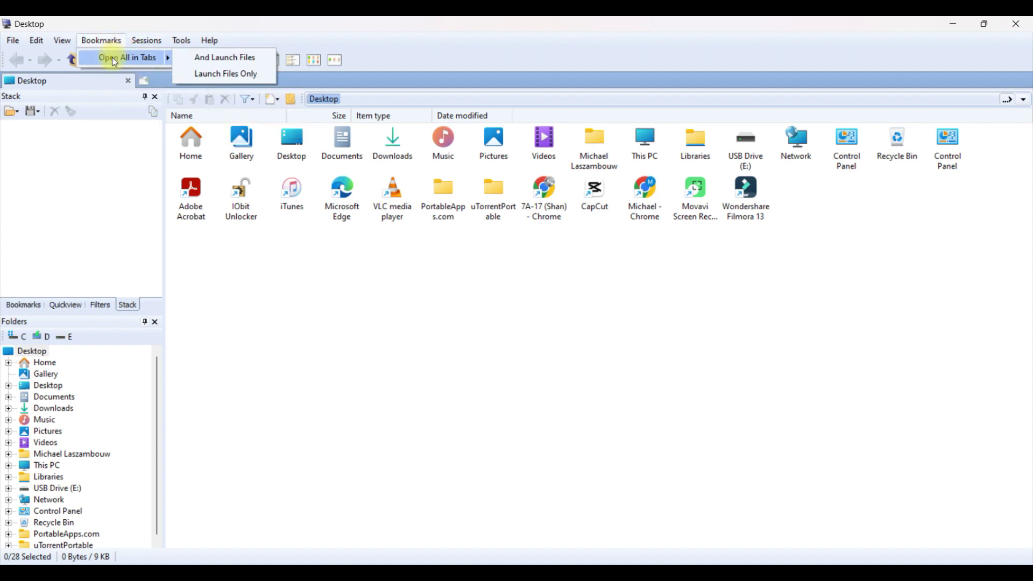
Look through the view styles and arrange options, review the full column list in Column Settings, and cancel it.
mouse_move(63, 40)
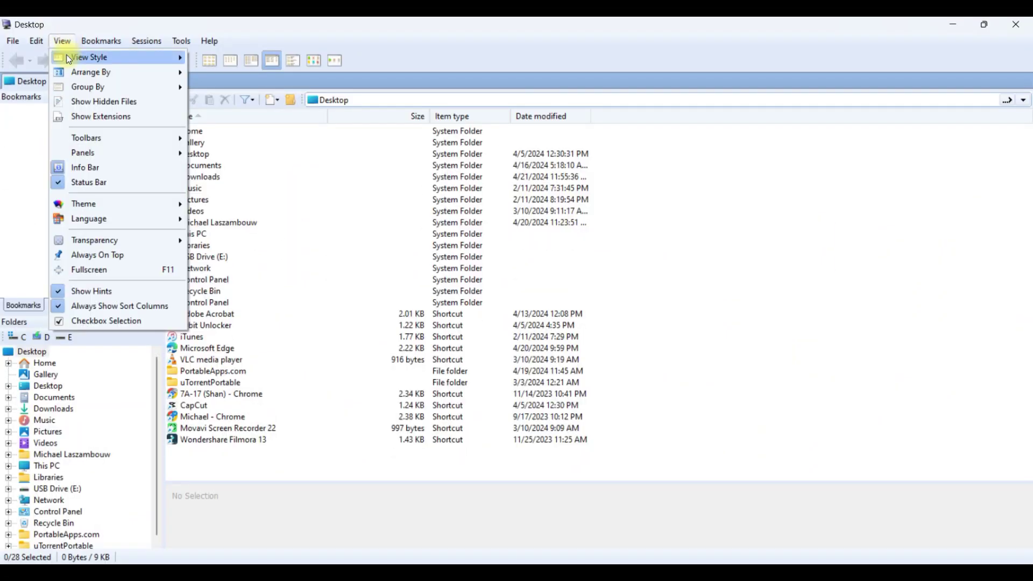
mouse_move(151, 59)
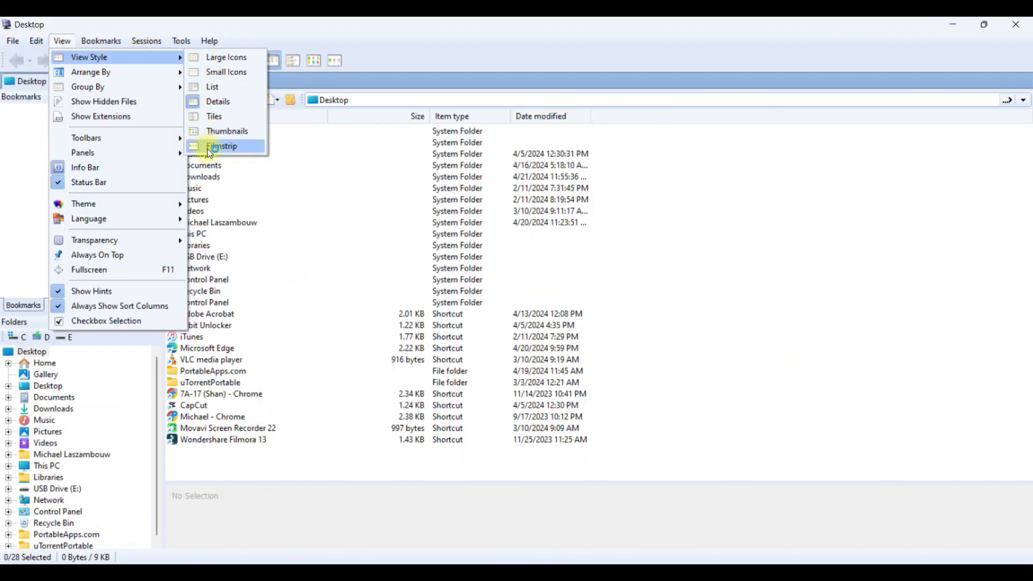
mouse_move(178, 74)
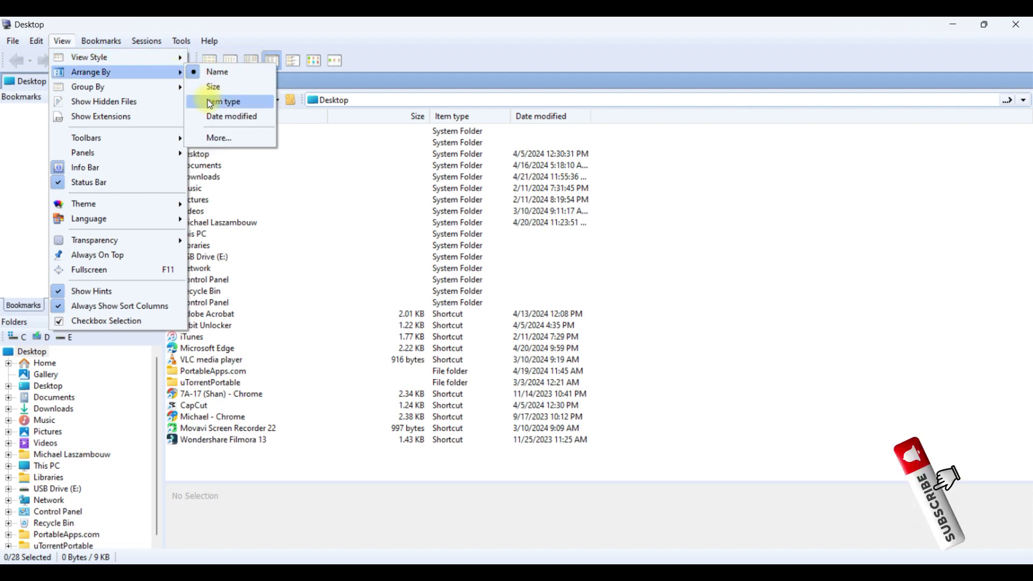
left_click(210, 139)
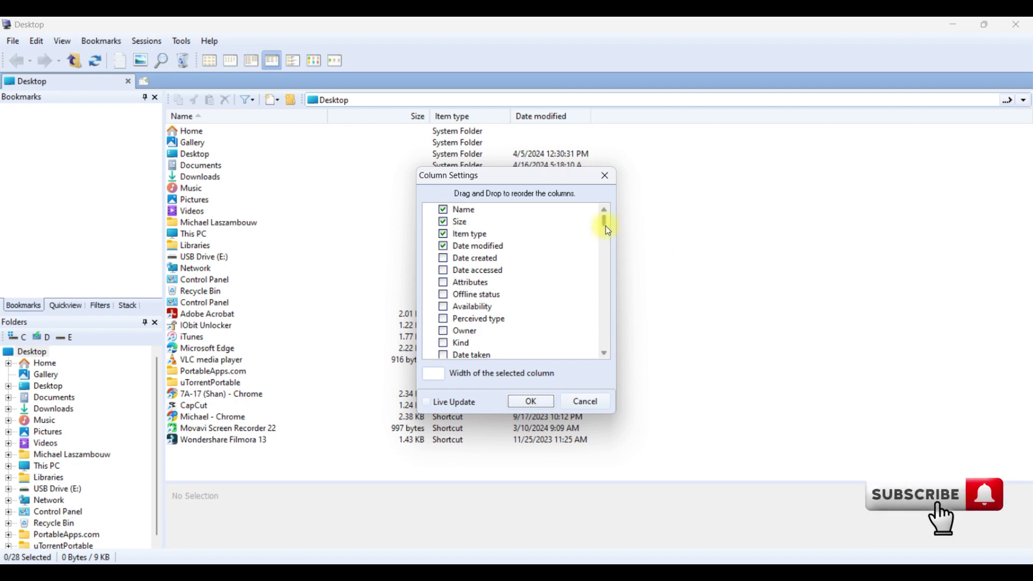
left_click_drag(605, 224, 589, 350)
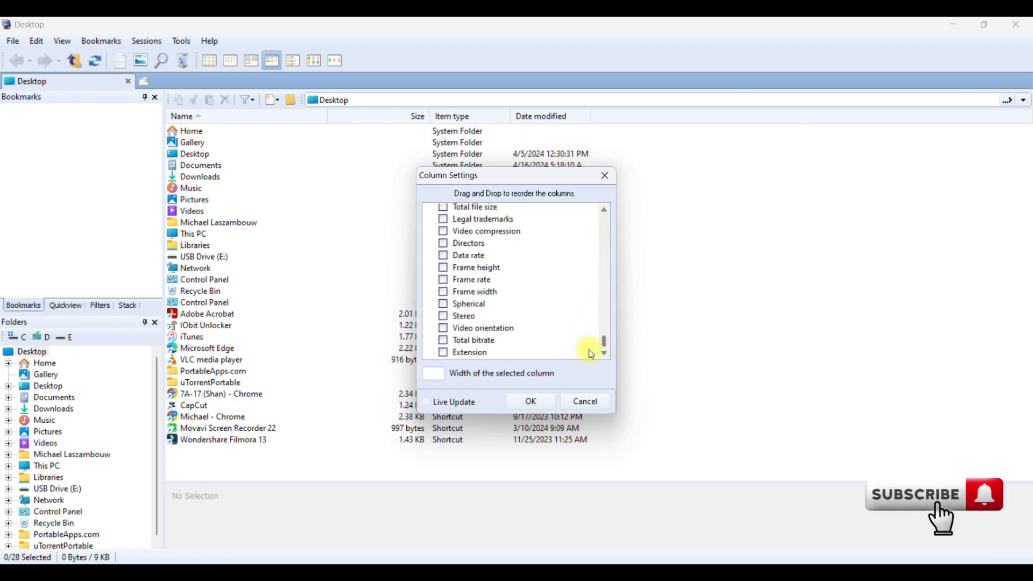
left_click(425, 402)
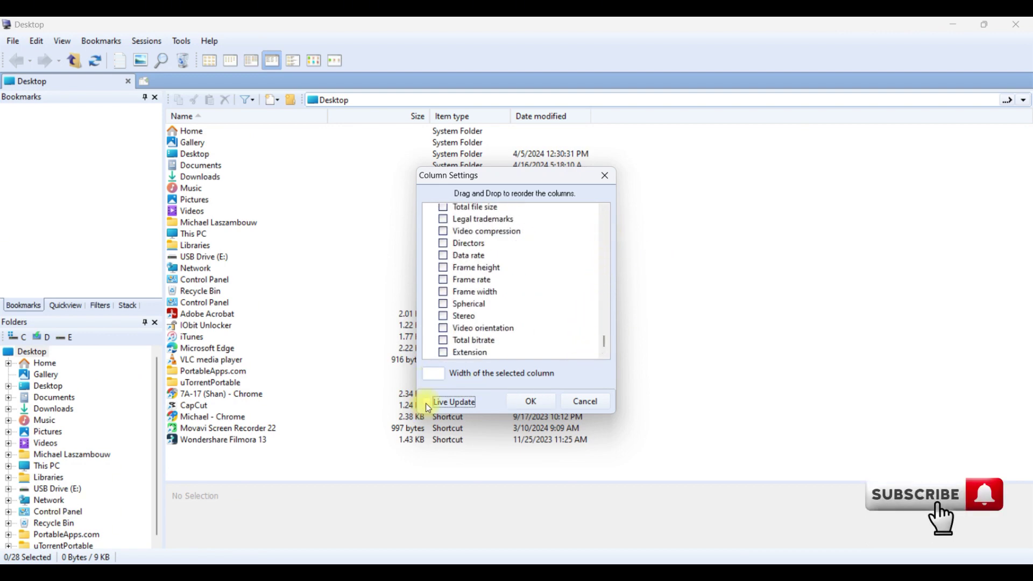
left_click(587, 404)
Look through the display commands, including the toolbars, panels, theme, language and transparency choices.
left_click(62, 42)
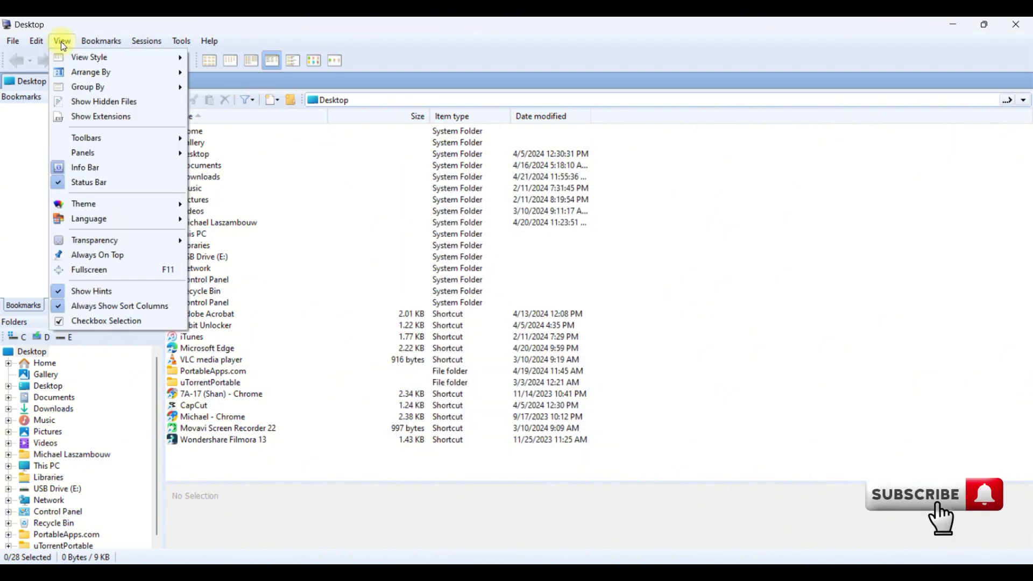
mouse_move(121, 78)
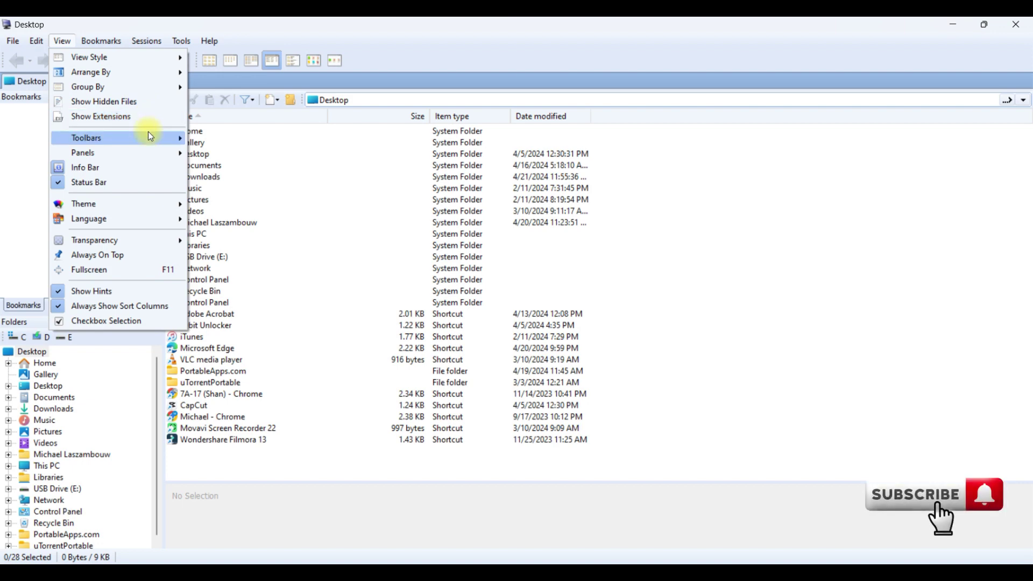
mouse_move(150, 135)
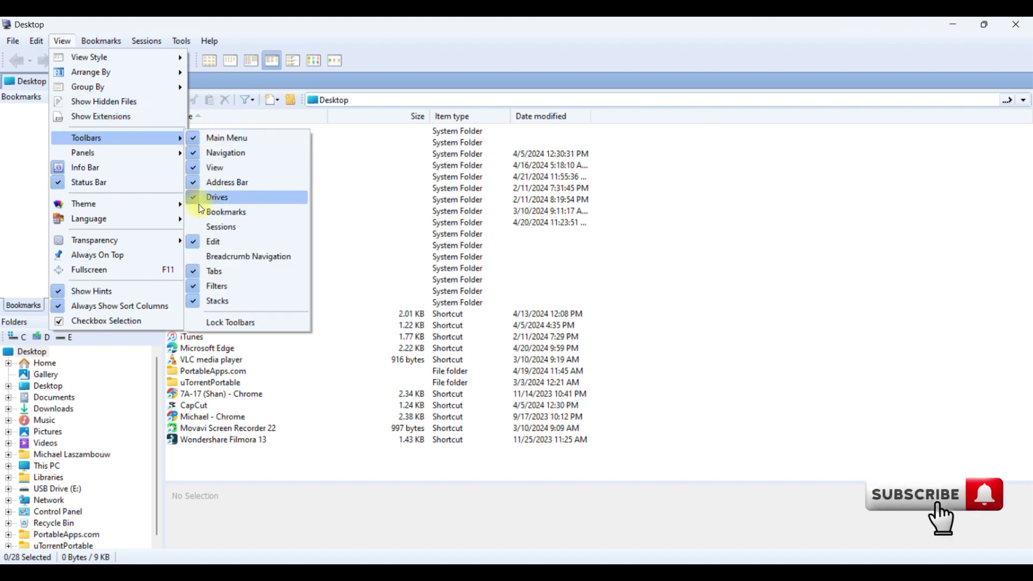
mouse_move(169, 154)
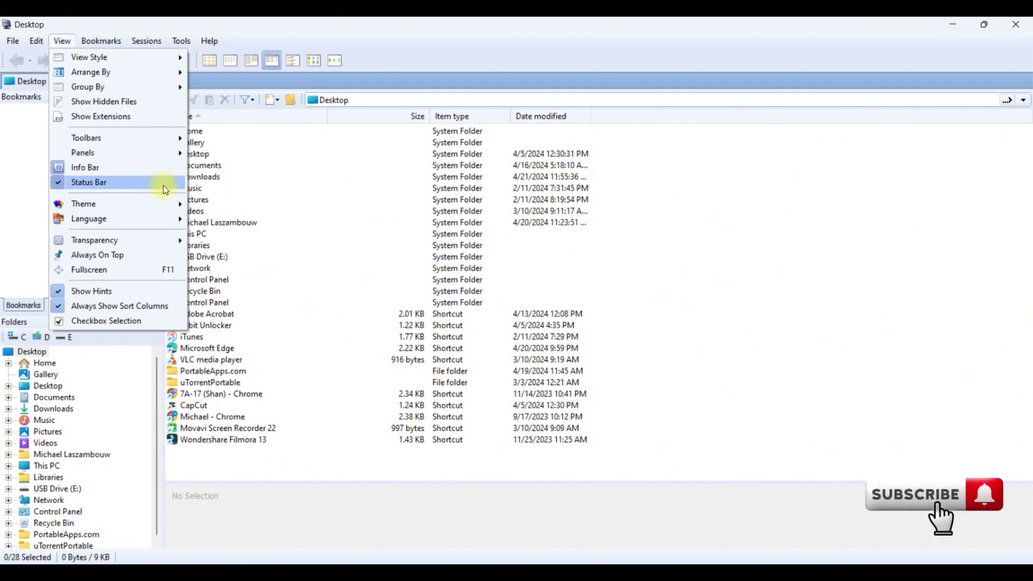
mouse_move(158, 204)
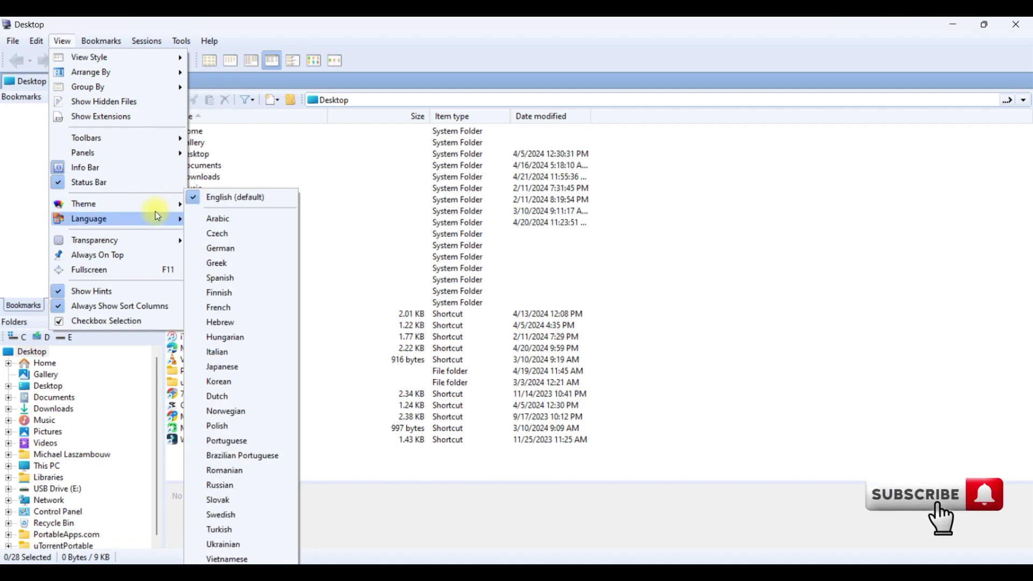
mouse_move(148, 238)
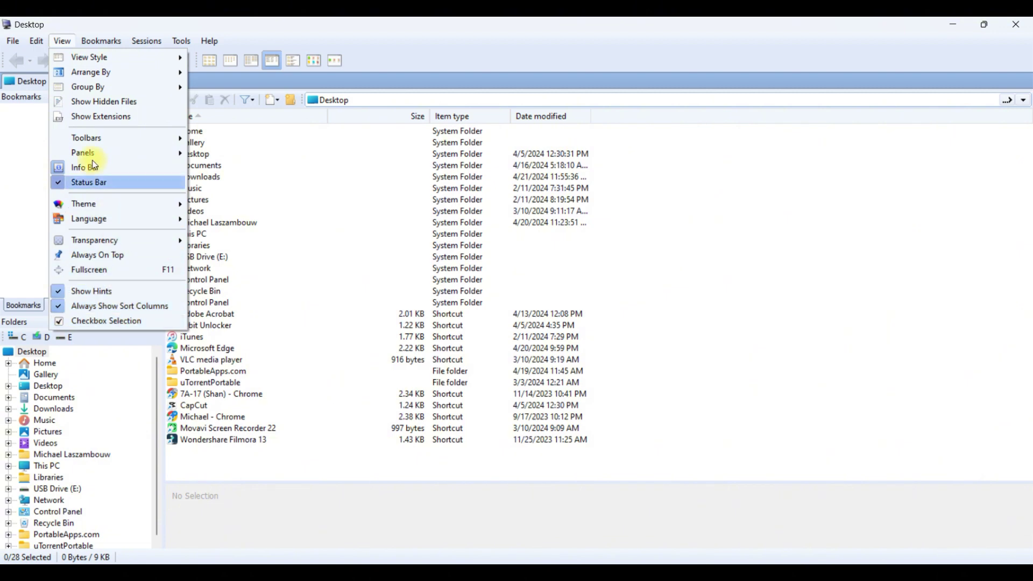
Look through the editing commands, including Copy Path, Undo Delete and New, open the Desktop's Properties, and close the Personalisation settings.
mouse_move(35, 42)
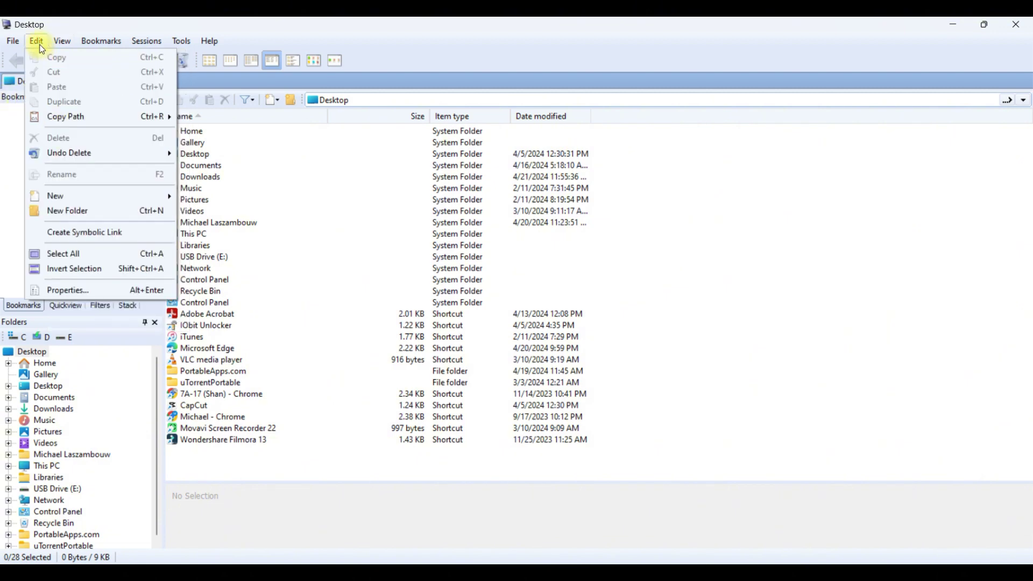
mouse_move(67, 120)
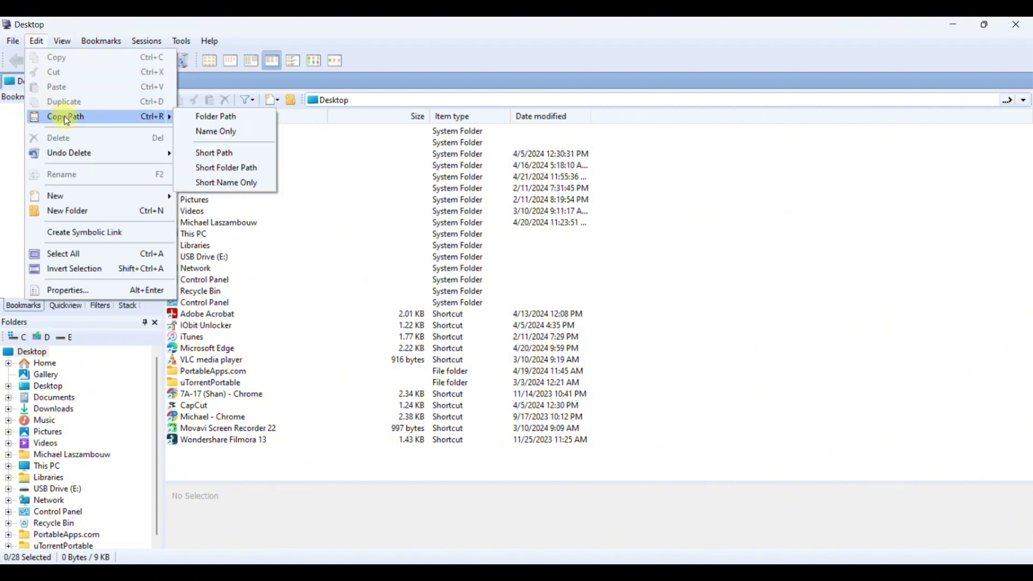
mouse_move(70, 156)
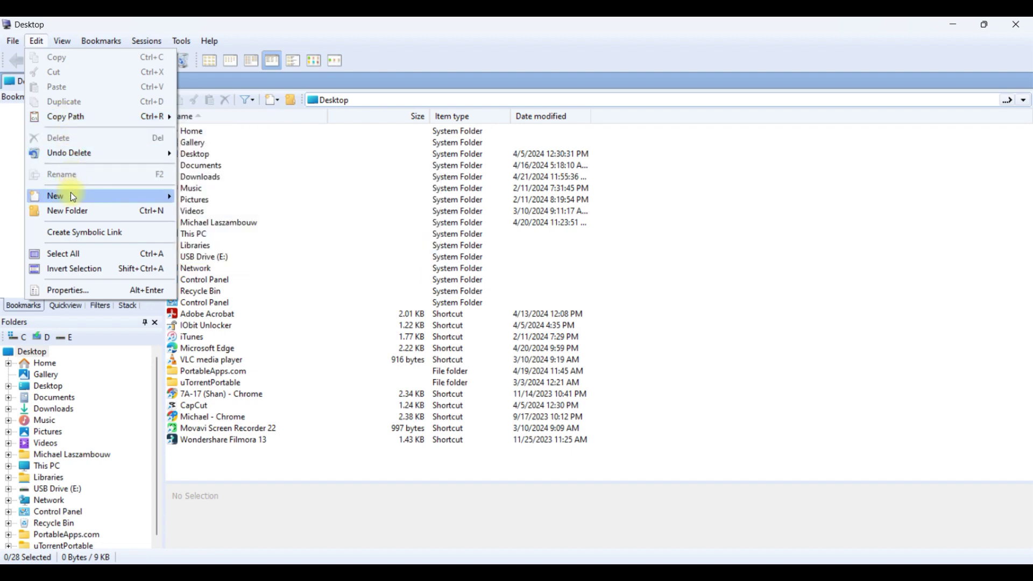
mouse_move(73, 196)
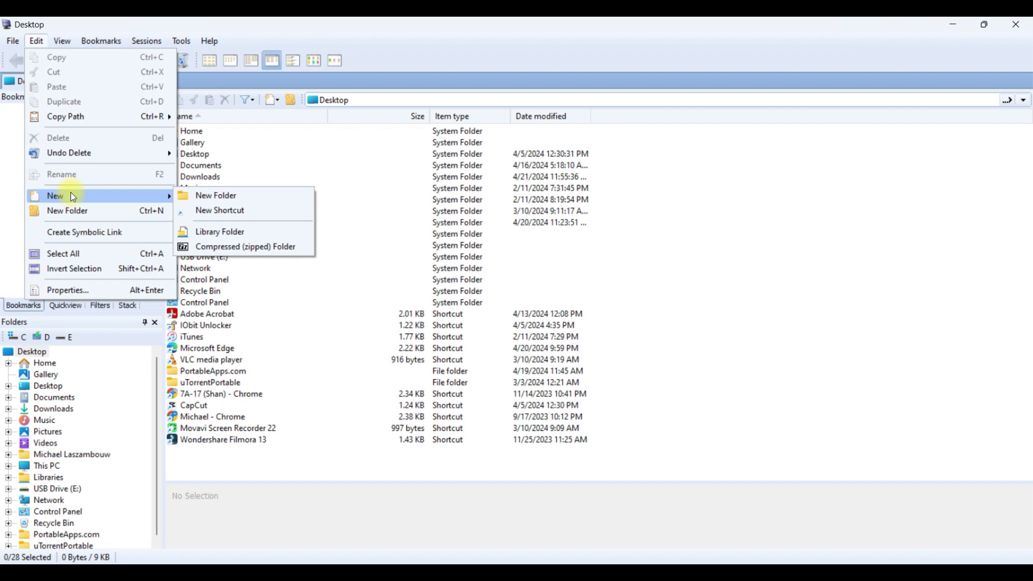
left_click(66, 290)
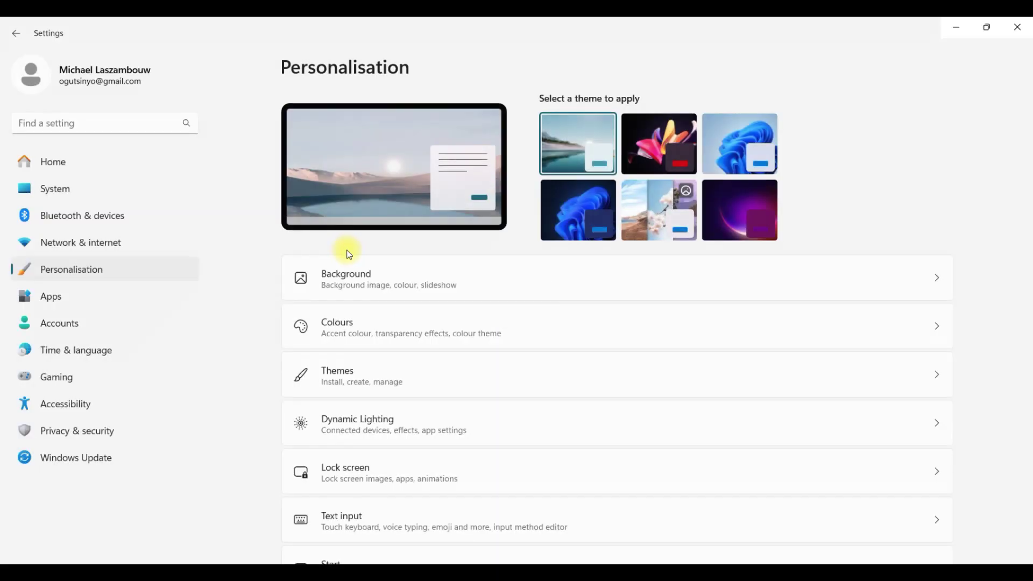
left_click(1018, 27)
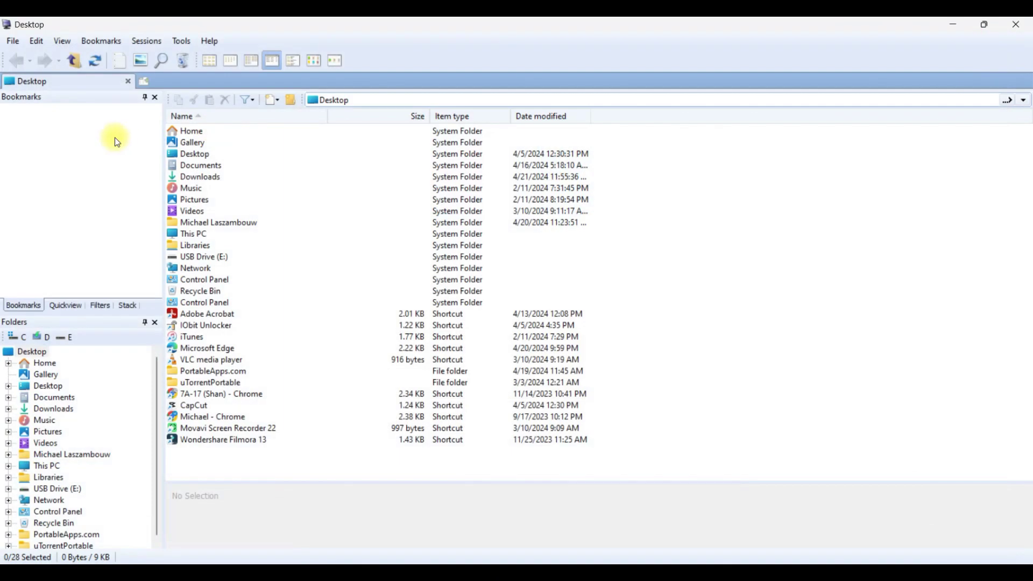
Look through the file and tab commands and exit CubicExplorer.
left_click(13, 42)
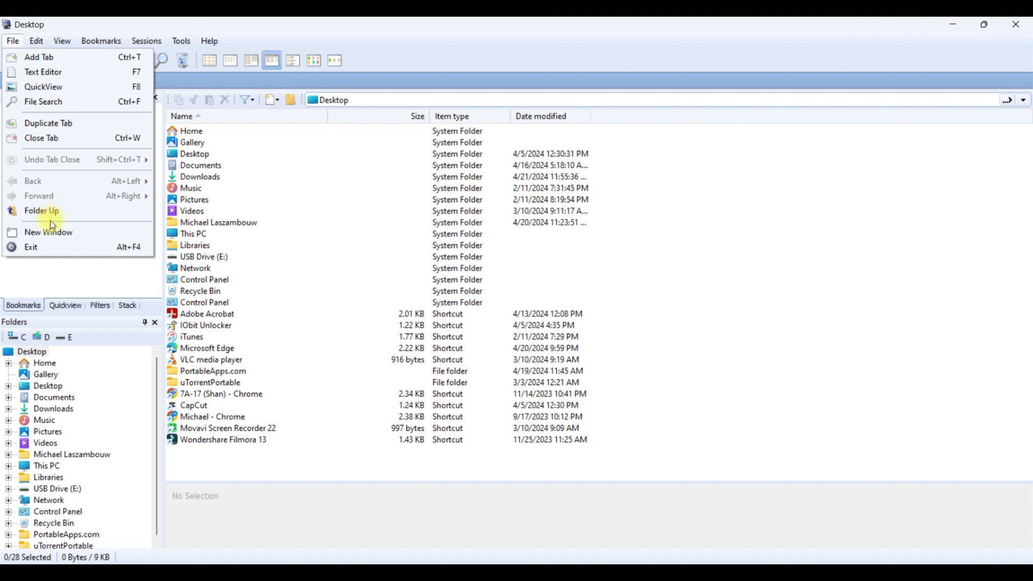
left_click(50, 253)
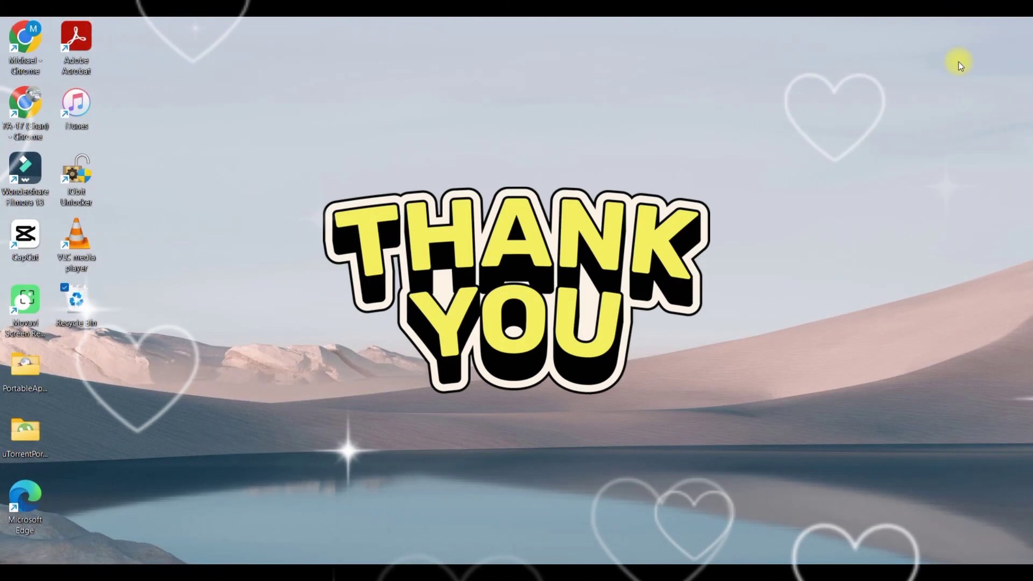